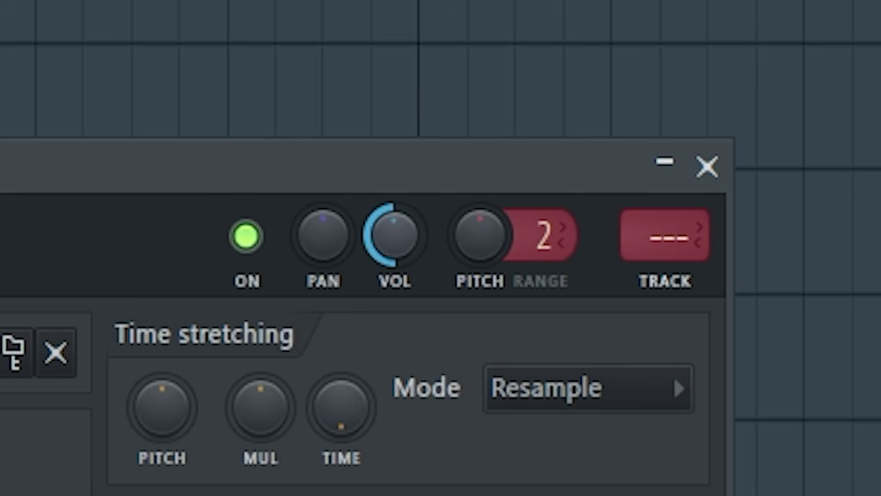
Close the kick's sample settings and repeat the THM - Kick 19 clip on every beat of Track 1 from bar 1
left_click(706, 167)
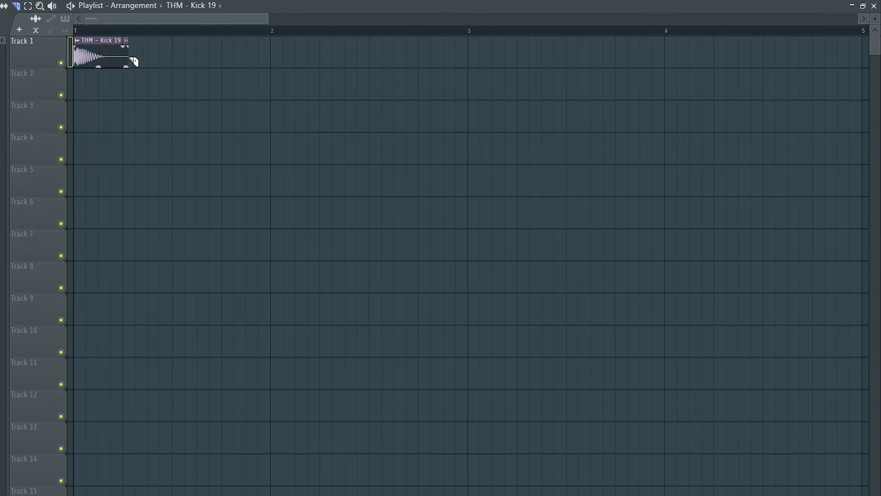
key("ctrl+b")
key("ctrl+b")
key("ctrl+b")
key("ctrl+b")
key("ctrl+b")
key("ctrl+b")
key("ctrl+b")
key("ctrl+b")
key("ctrl+b")
key("ctrl+b")
key("ctrl+b")
key("ctrl+b")
key("ctrl+b")
key("ctrl+b")
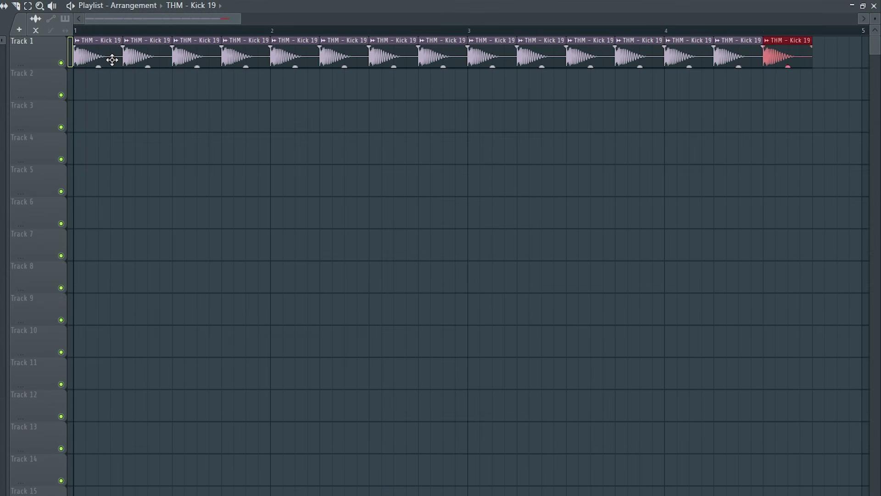
Pull band 7 of the kick's Fruity parametric EQ 2 down in frequency and level to reduce its highs
double_click(241, 56)
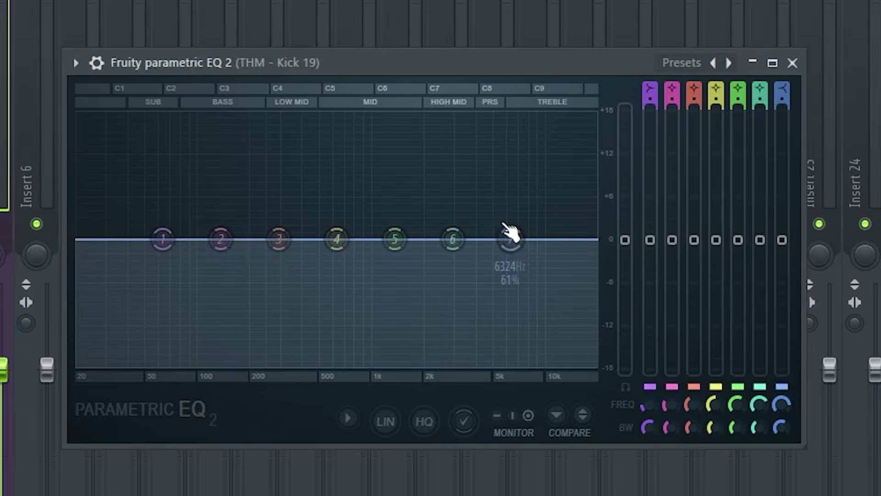
left_click_drag(510, 237, 352, 354)
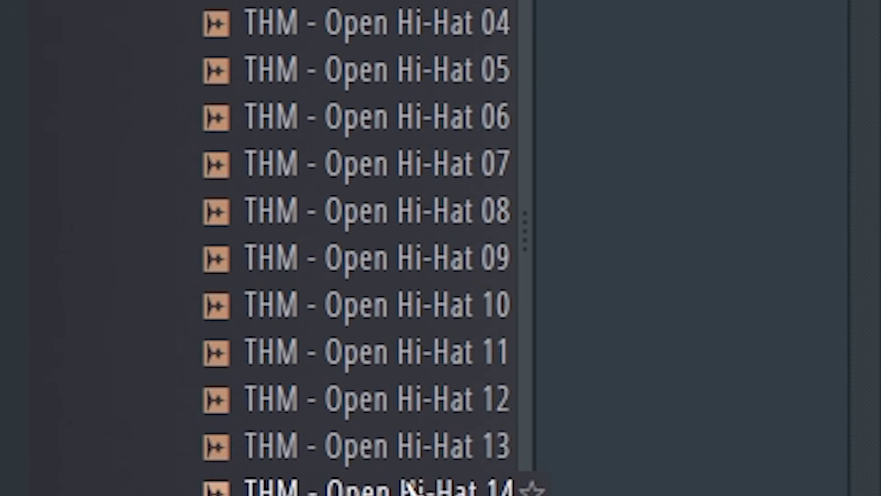
Place THM - Open Hi-Hat 09 on Track 2 half a beat after bar 9 and adjust its volume during playback
left_click_drag(394, 264, 191, 287)
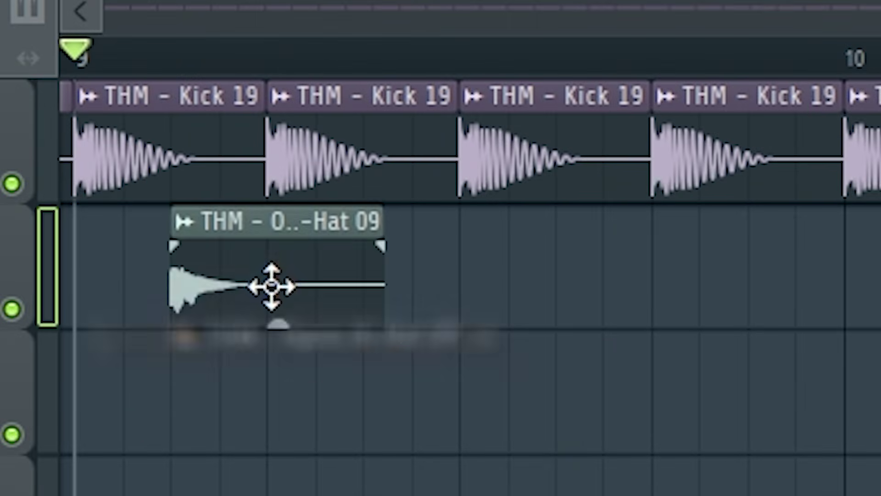
double_click(271, 287)
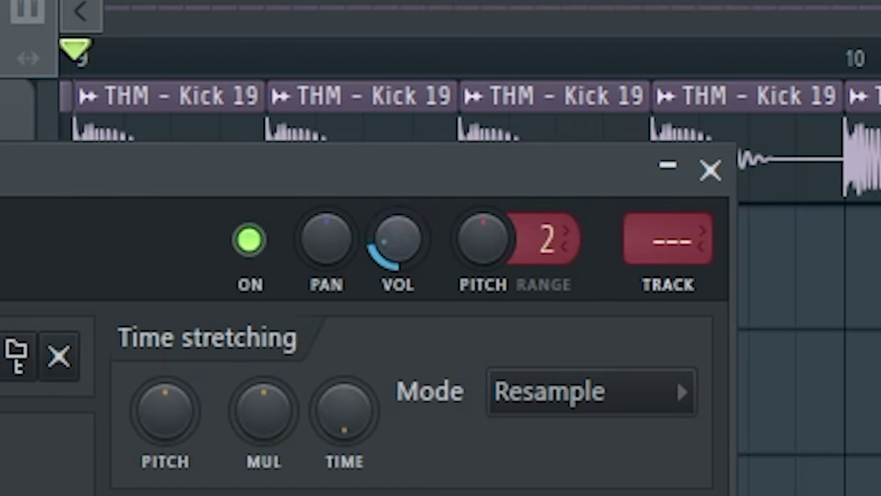
key("space")
key("space")
left_click_drag(398, 239, 398, 237)
left_click(710, 170)
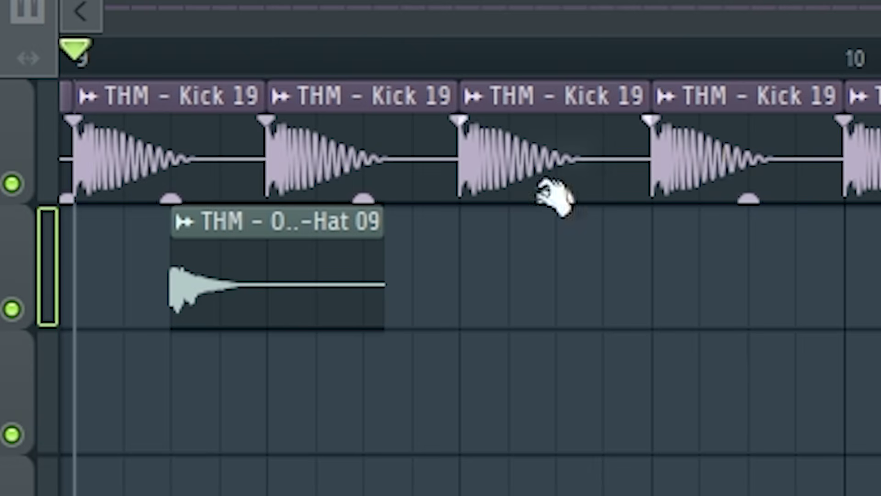
Trim the open hi-hat clip to half a beat and repeat it on every offbeat of bars 9 to 12
left_click(298, 253)
right_click(354, 276)
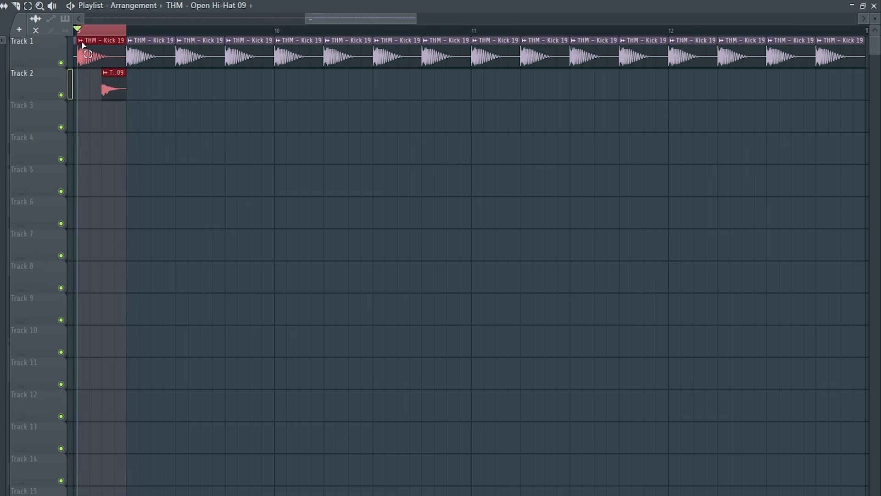
key("ctrl+b")
key("ctrl+b")
key("ctrl+b")
key("ctrl+b")
key("ctrl+b")
key("ctrl+b")
key("ctrl+b")
key("ctrl+b")
key("ctrl+b")
key("ctrl+b")
key("ctrl+b")
key("ctrl+b")
key("ctrl+b")
key("ctrl+b")
key("ctrl+b")
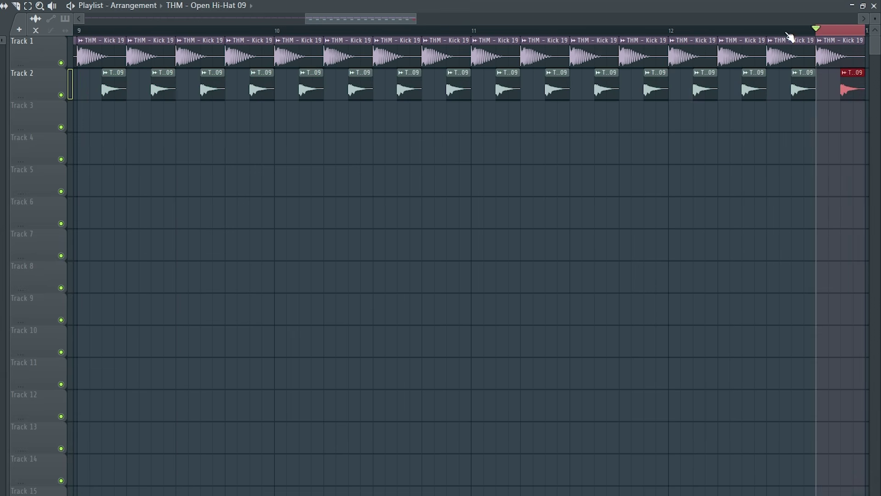
Select the four-bar row of open hi-hats and repeat it further along Track 2
left_click_drag(849, 31, 172, 47)
scroll(193, 169, "down", 3)
key("ctrl+b")
key("ctrl+b")
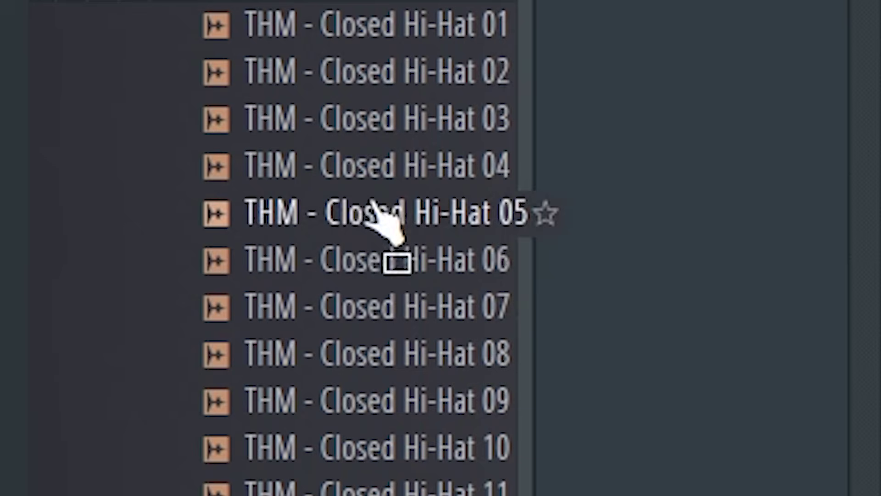
Place THM - Closed Hi-Hat 06 on Track 3 a quarter beat after bar 17
left_click_drag(380, 201, 371, 253)
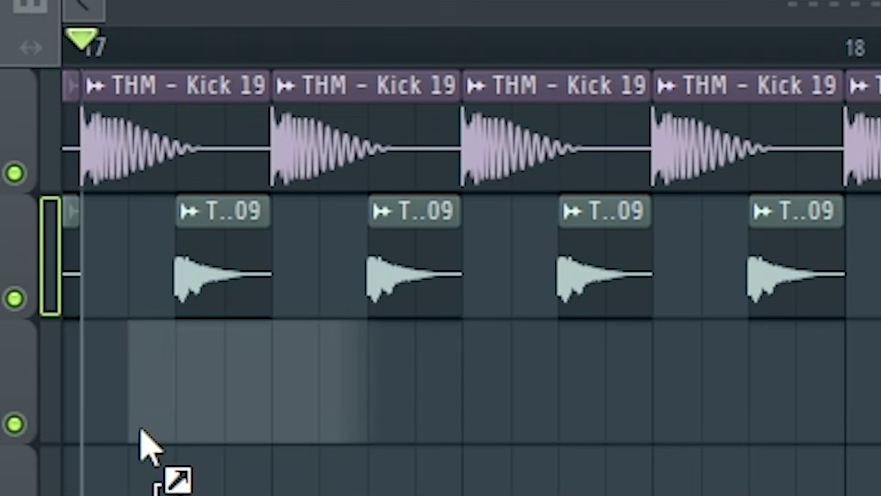
left_click_drag(142, 443, 216, 380)
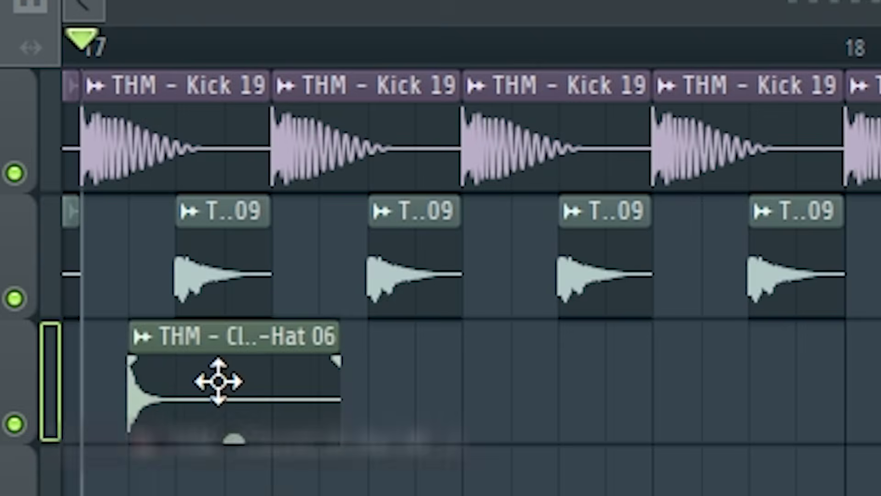
Lower the closed hi-hat's volume while checking it in playback, and trim its clip to a quarter beat
double_click(248, 399)
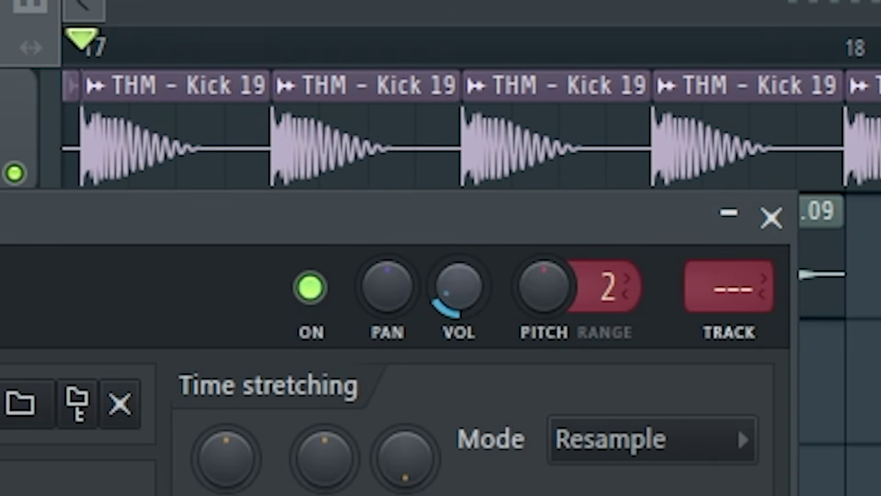
left_click_drag(459, 287, 459, 298)
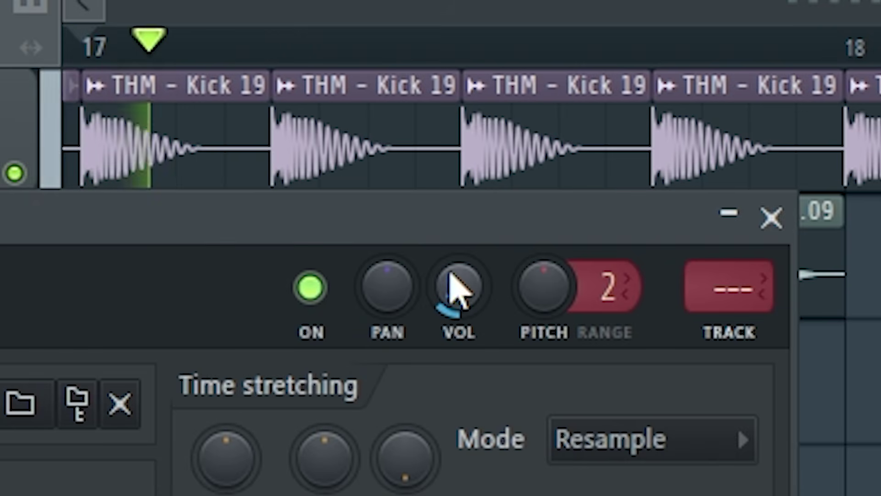
key("space")
key("space")
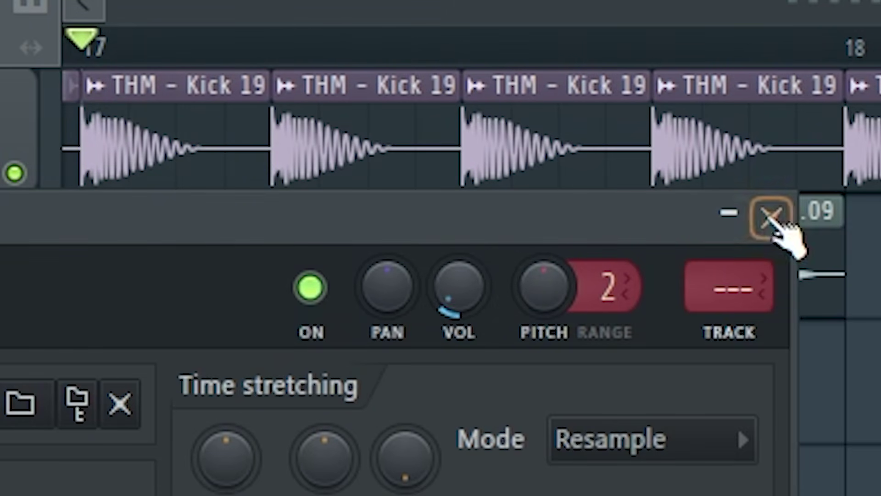
key("space")
key("space")
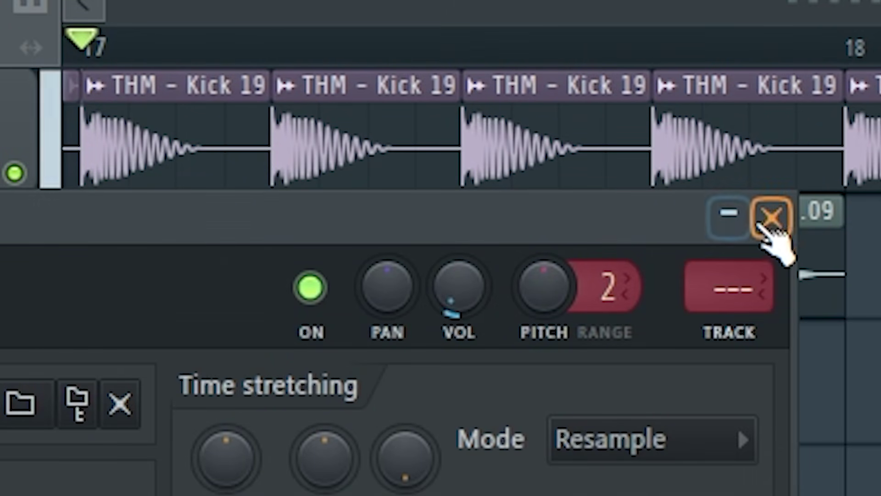
left_click(771, 219)
left_click_drag(180, 461, 183, 349)
right_click(286, 372)
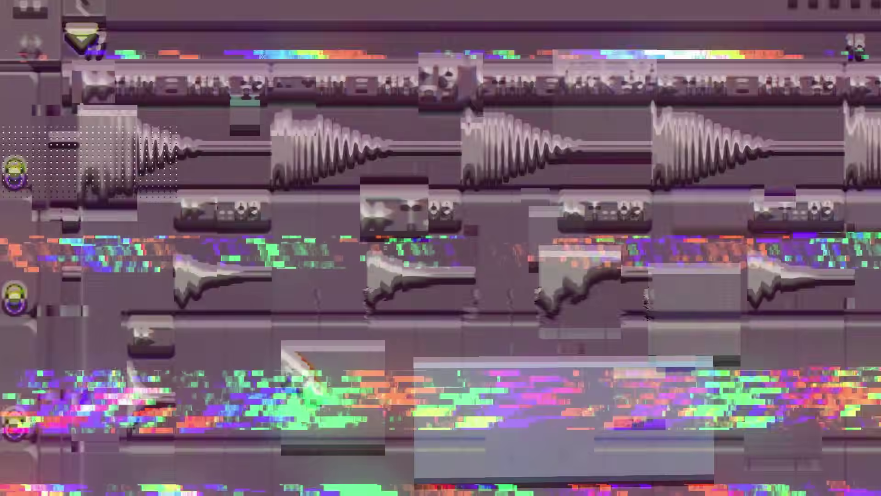
Place THM - Open Hi-Hat 12 on Track 3 on the last quarter of bar 17's second beat and lower its volume
left_click_drag(399, 335, 403, 339)
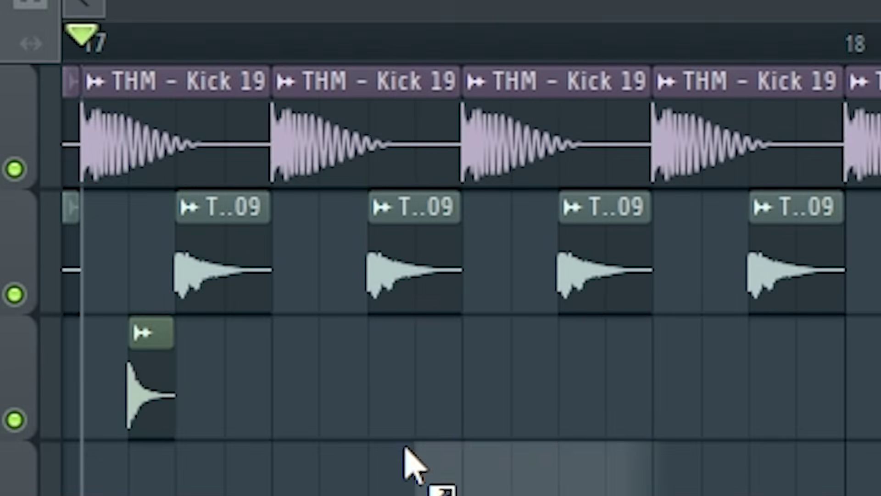
left_click_drag(404, 448, 417, 422)
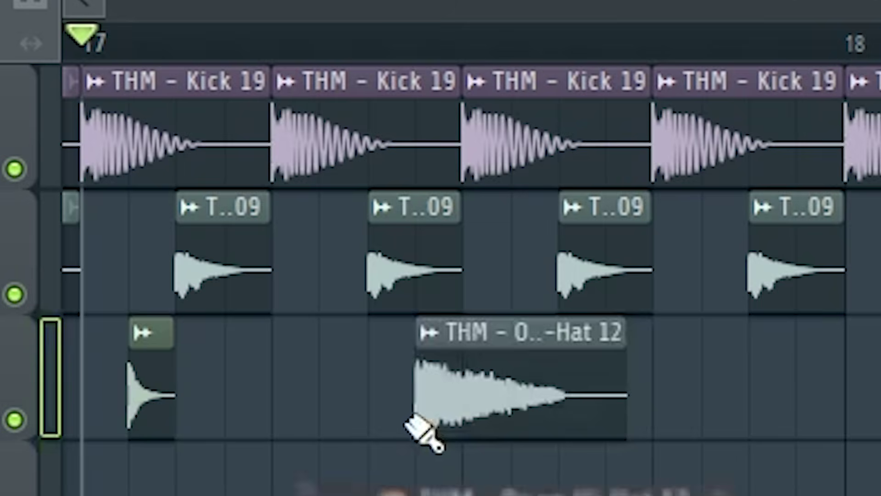
double_click(478, 394)
key("space")
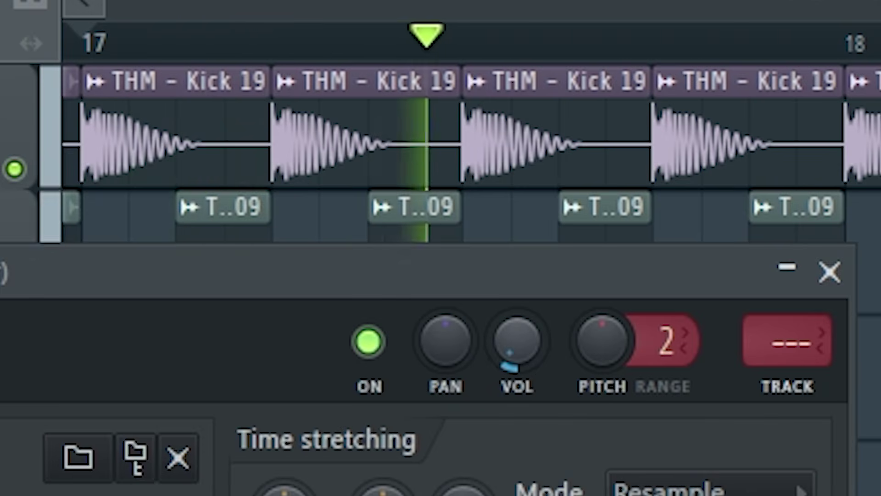
key("space")
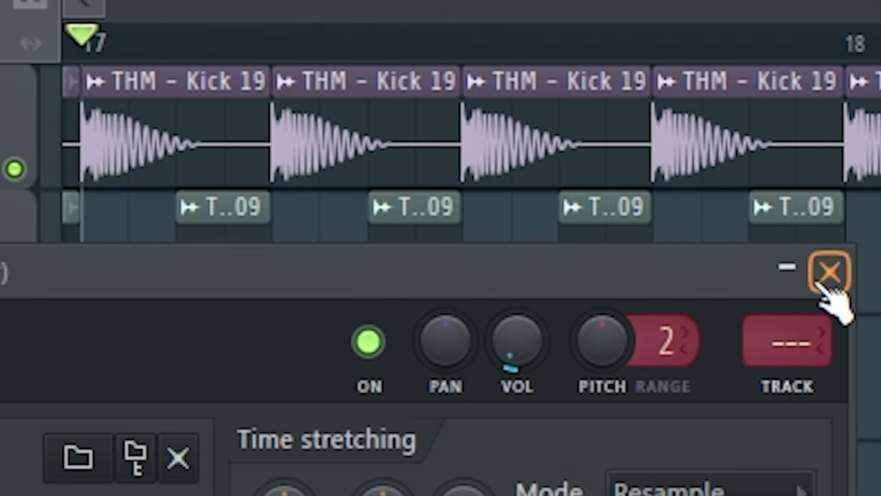
left_click(826, 275)
Trim the Open Hi-Hat 12 clip to a quarter beat and give it a fade-out across nearly its whole length
key("c")
left_click(486, 349)
right_click(532, 366)
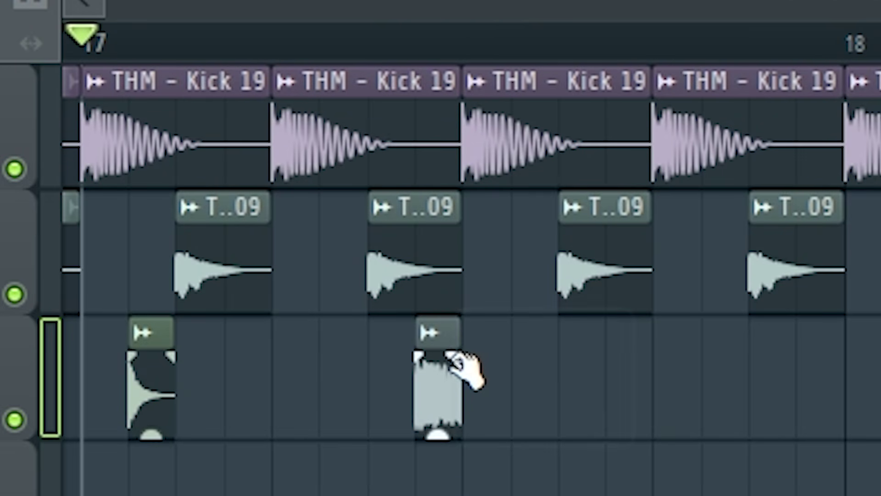
left_click_drag(461, 356, 420, 356)
key("space")
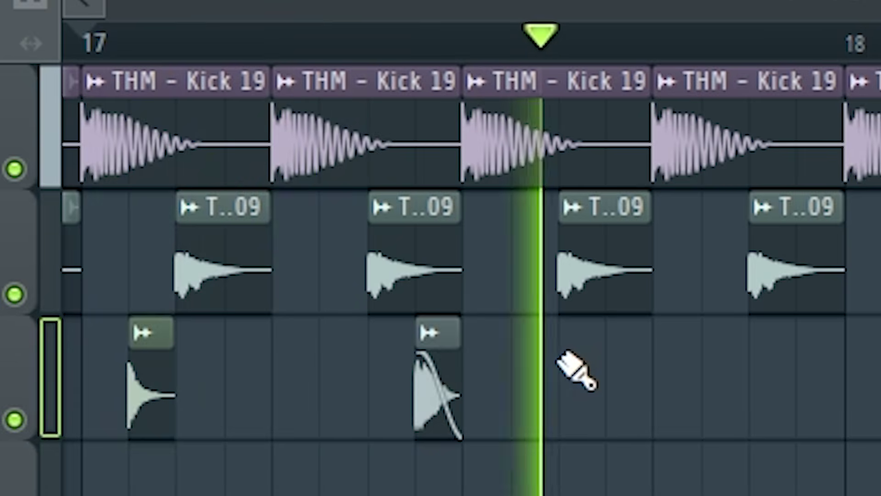
key("space")
Select the two-beat hi-hat pattern on Track 3 and repeat it through bars 17 to 20
left_click_drag(440, 50, 257, 58)
left_click_drag(205, 99, 91, 122)
key("ctrl+b")
key("ctrl+b")
key("ctrl+b")
key("ctrl+b")
key("ctrl+b")
key("ctrl+b")
key("ctrl+b")
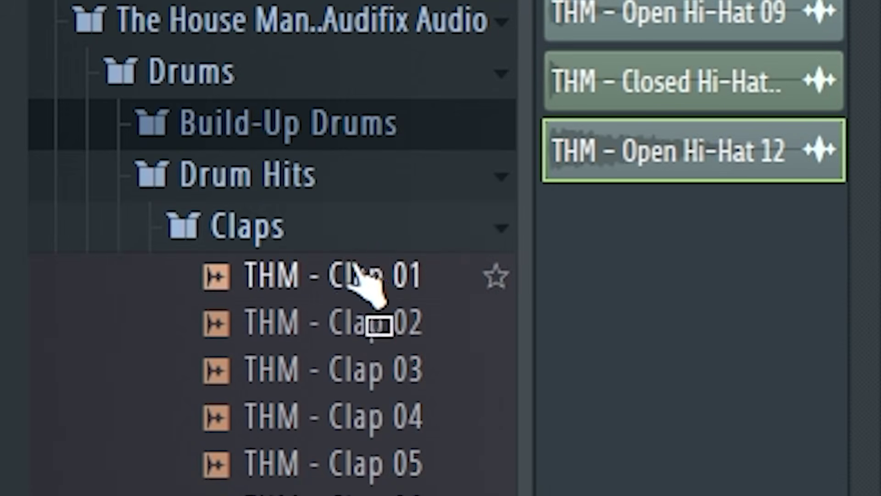
Place THM - Clap 01 on Track 4 at the second beat of bar 17 and adjust its volume during playback
left_click_drag(364, 282, 131, 153)
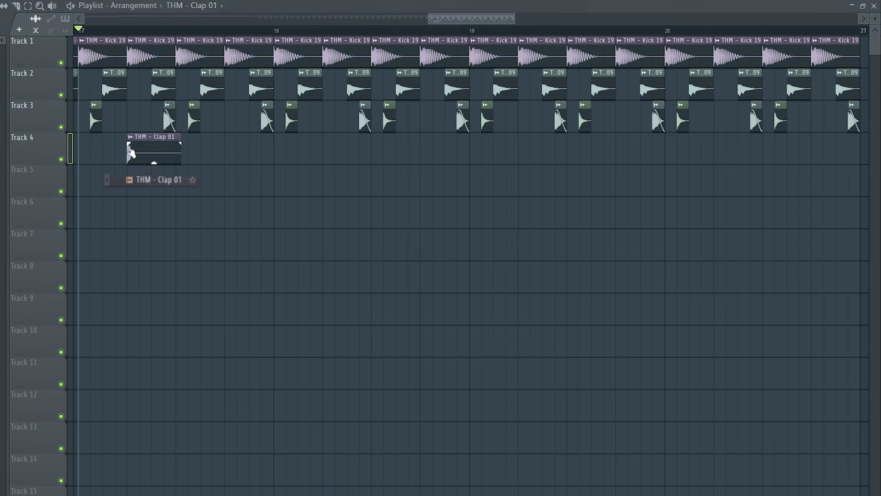
double_click(165, 151)
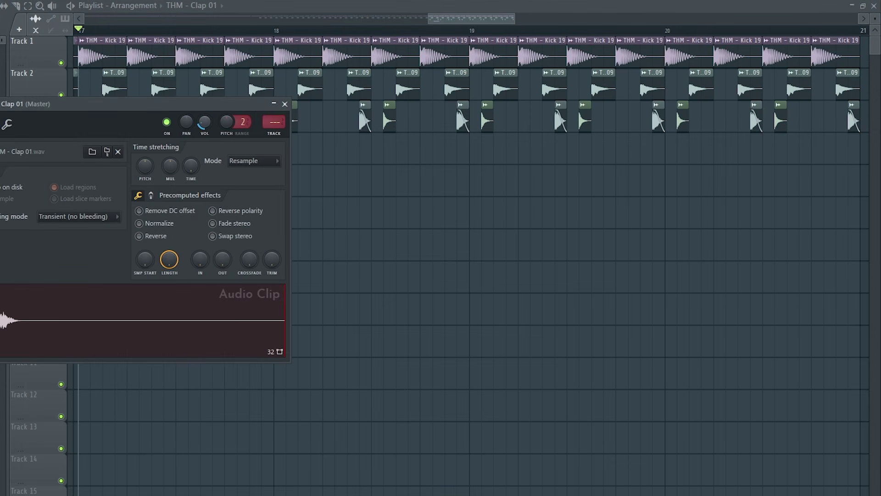
key("space")
key("space")
left_click(285, 104)
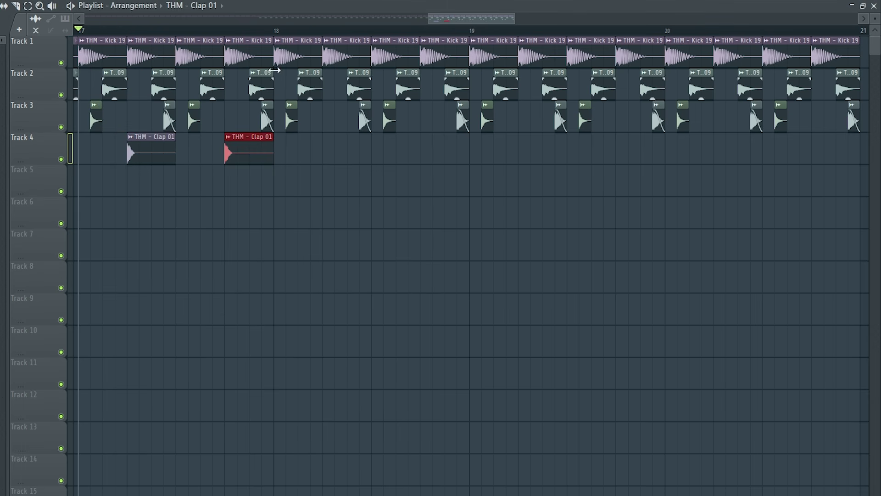
Select bar 17 with its two Clap 01 clips and repeat only the claps along Track 4
left_click_drag(272, 31, 82, 31)
left_click_drag(277, 155, 168, 149)
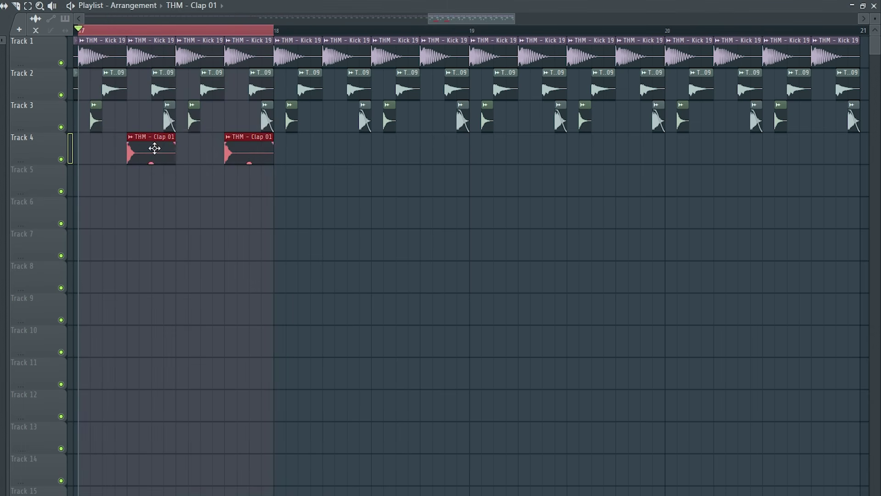
key("ctrl+b")
key("ctrl+b")
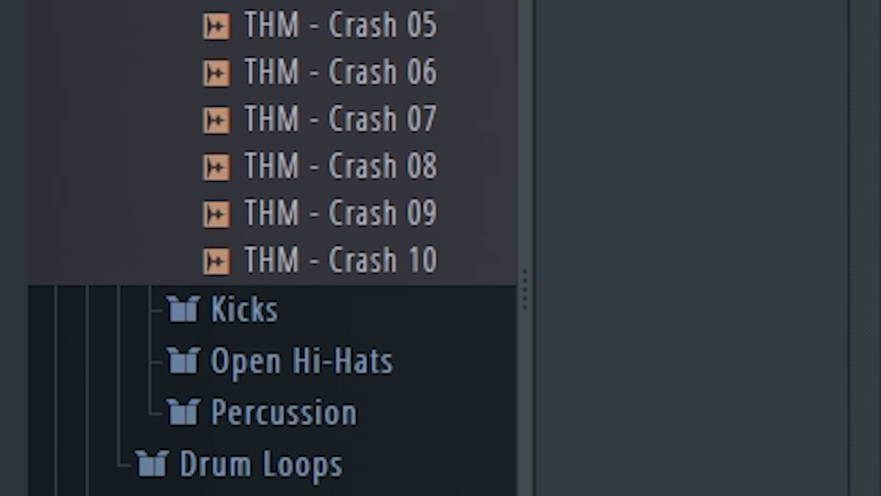
Place THM - Crash 10 on Track 5 at bar 17 and lower its volume while checking it in playback
left_click_drag(404, 260, 259, 180)
double_click(293, 184)
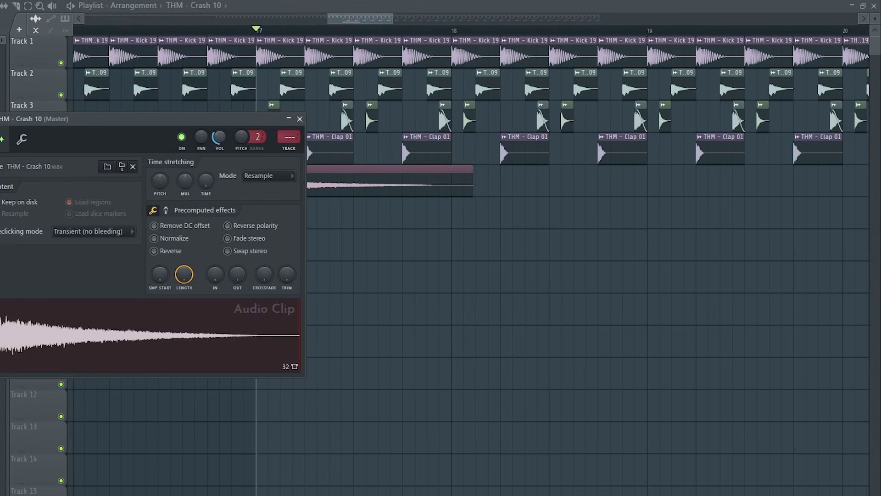
key("space")
key("space")
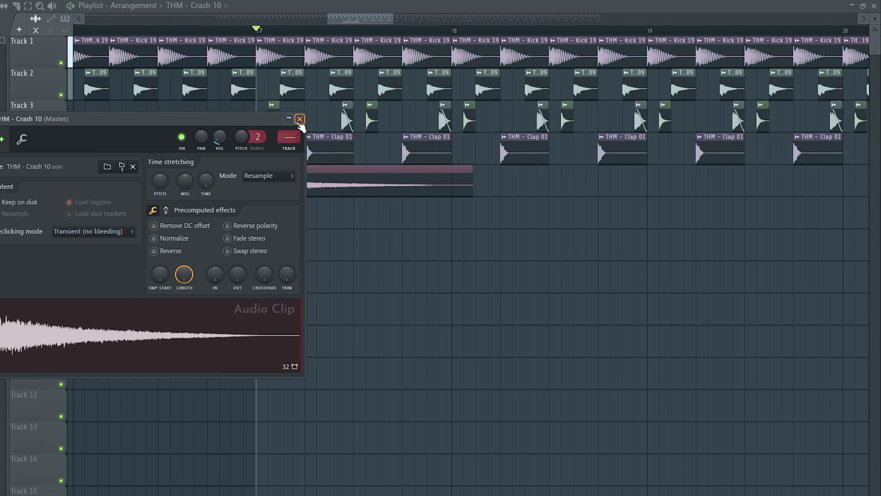
left_click(300, 119)
Add further THM - Crash 10 clips on Track 5 at bars 9 and 25
scroll(487, 183, "down", 5)
scroll(315, 187, "left", 3)
scroll(315, 187, "up", 3)
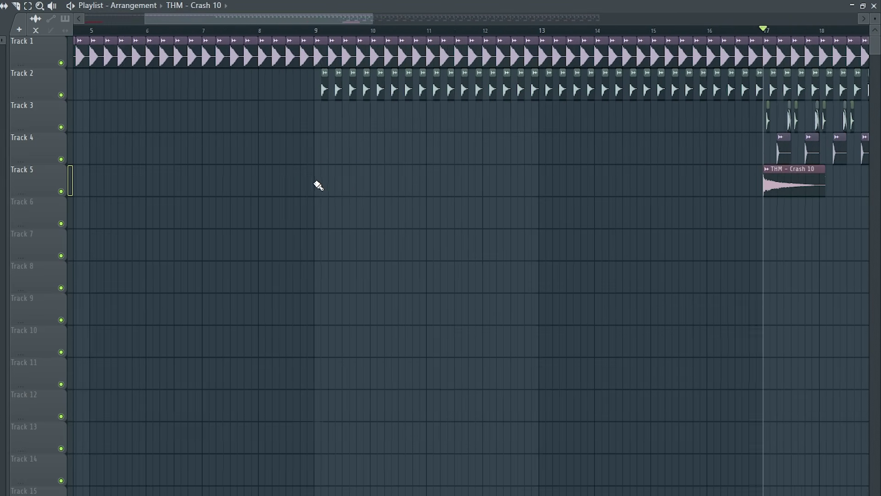
left_click(316, 183)
scroll(315, 216, "down", 4)
scroll(425, 181, "up", 4)
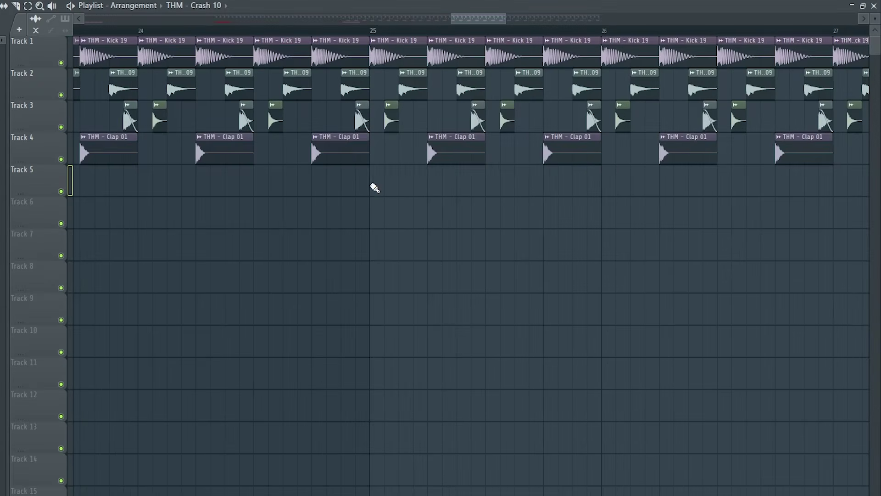
left_click(370, 183)
Look through the pack's one-shot samples from Claps through Kicks to Open Hi-Hats in the sample library
scroll(354, 222, "down", 4)
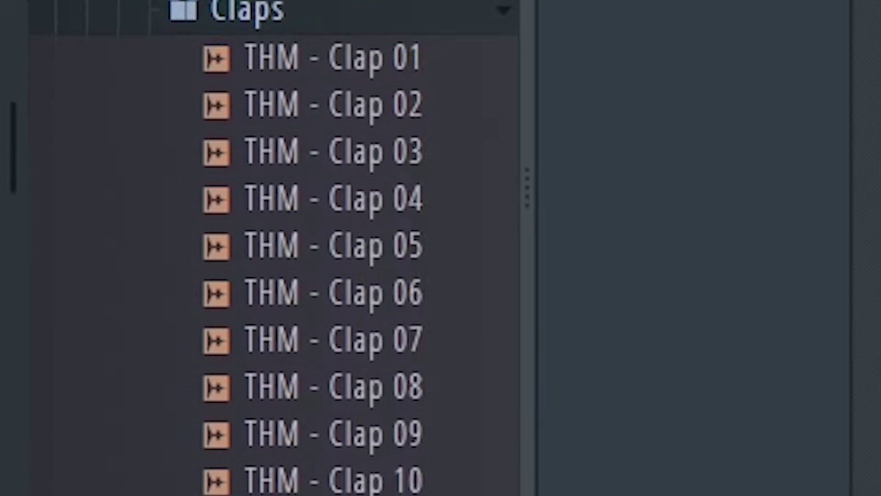
scroll(276, 248, "down", 10)
scroll(275, 248, "down", 20)
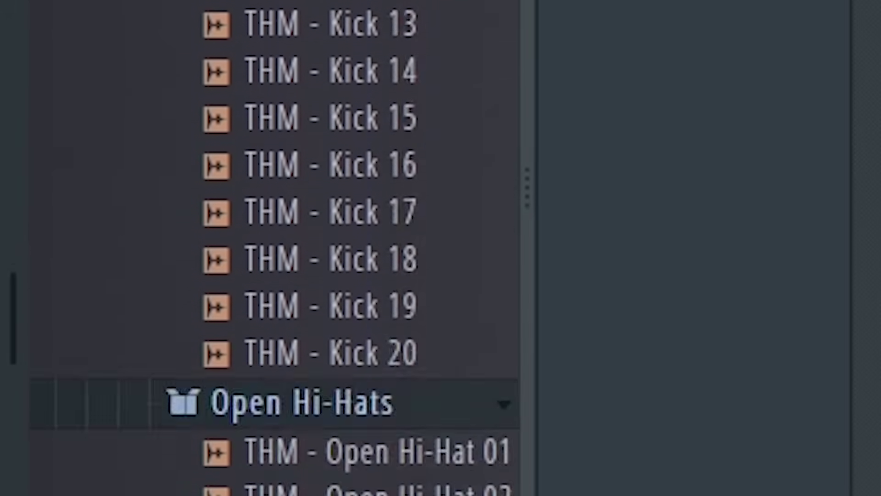
scroll(275, 248, "down", 20)
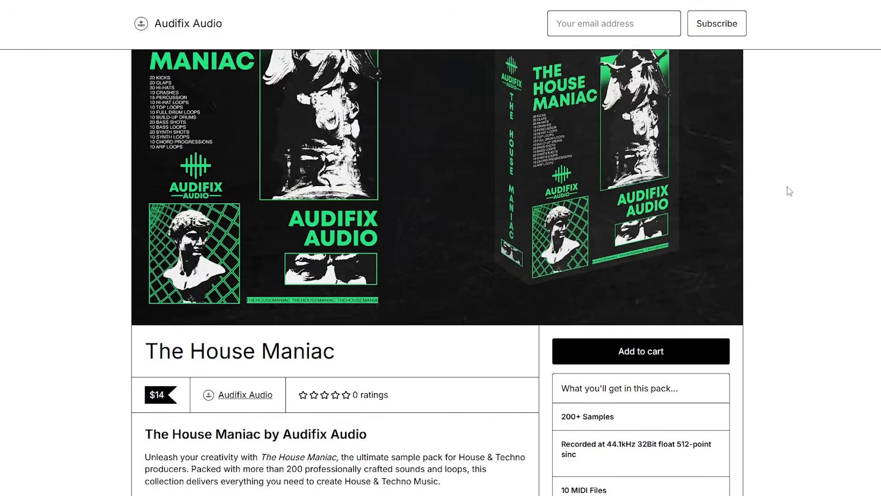
Switch to the web browser and review The House Maniac product page, including the pack's contents and qualities
scroll(790, 191, "down", 2)
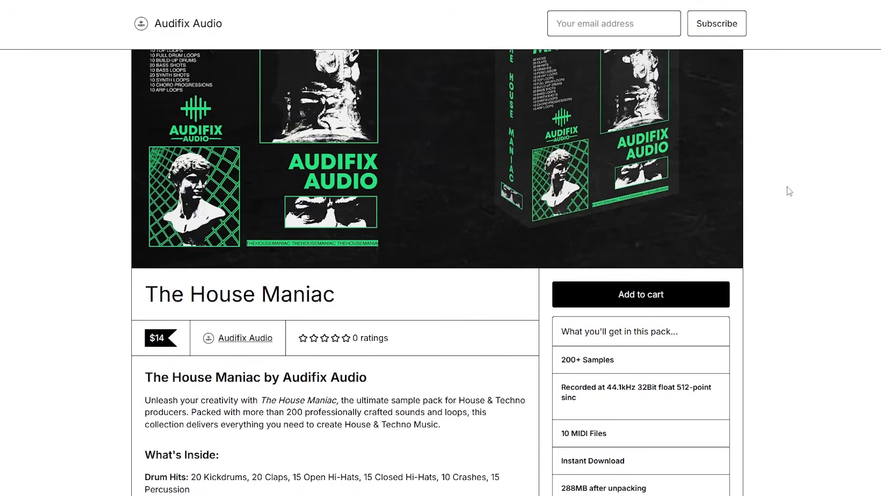
scroll(789, 191, "down", 1)
scroll(790, 191, "down", 2)
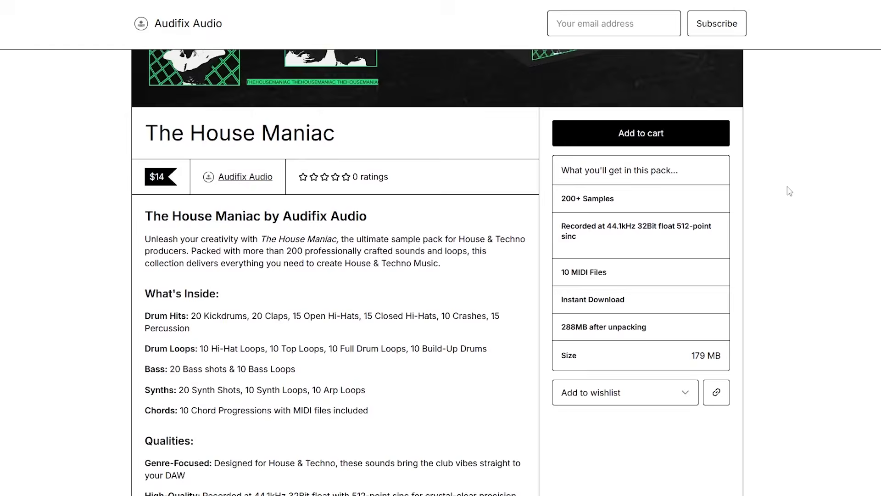
scroll(790, 191, "down", 3)
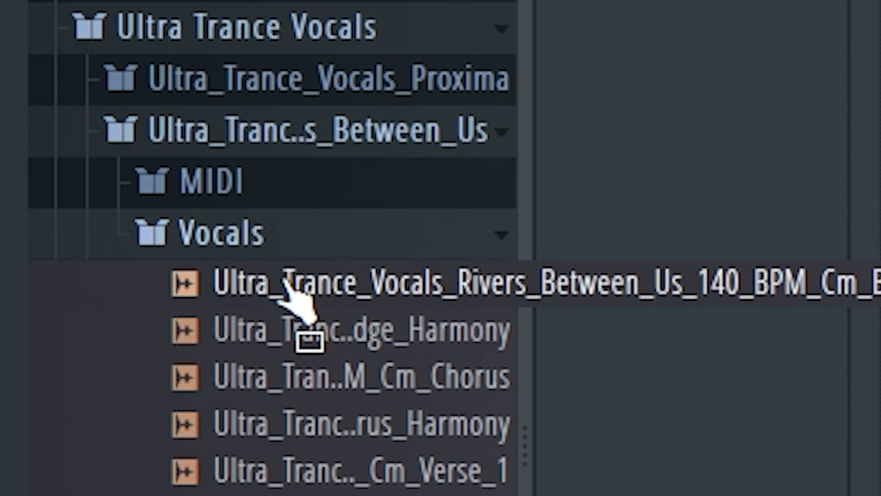
Place the Rivers Between Us Bridge vocal on Track 6 at bar 1 and shift all clips on Tracks 1–5 to start at bar 9
left_click(284, 281)
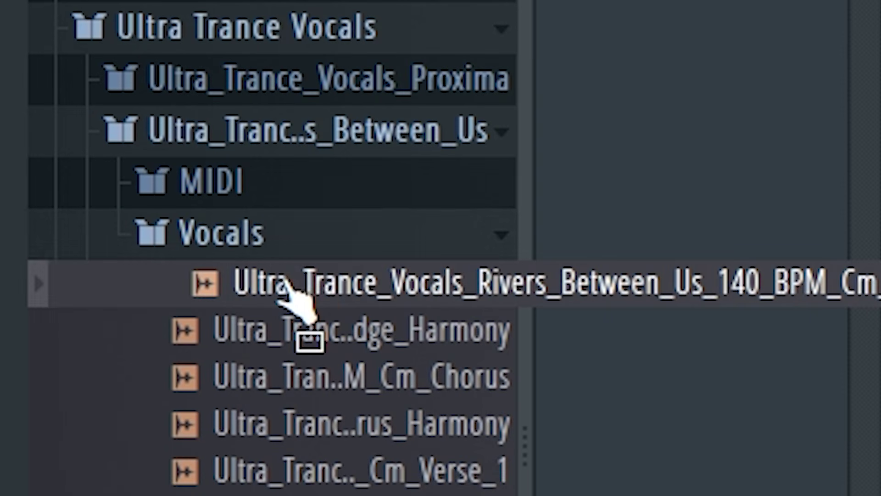
left_click_drag(307, 281, 75, 216)
left_click_drag(661, 177, 6, 41)
left_click_drag(88, 185, 270, 185)
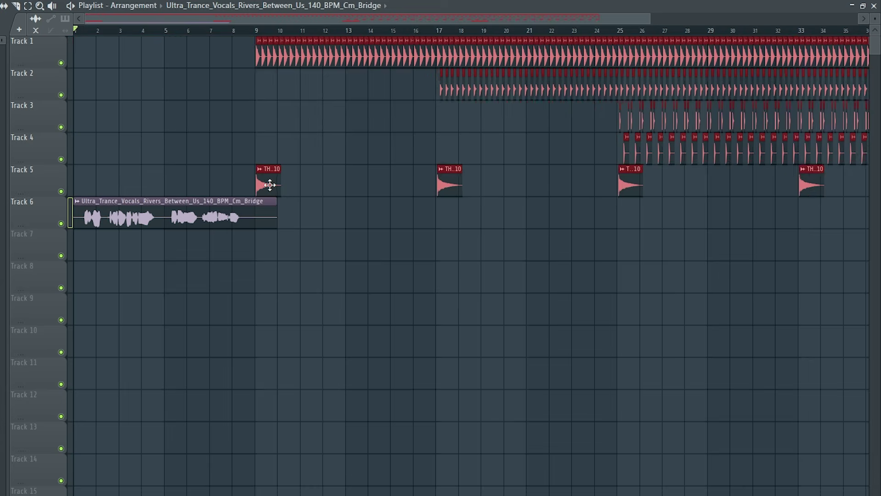
scroll(264, 184, "up", 5)
right_click(282, 262)
scroll(282, 261, "down", 5)
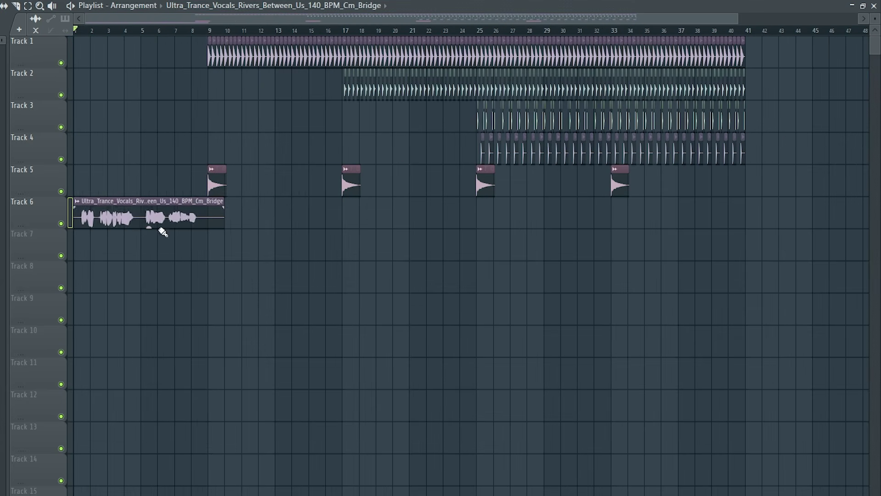
Move the Bridge vocal clip on Track 6 so it starts at bar 8
left_click_drag(194, 217, 285, 217)
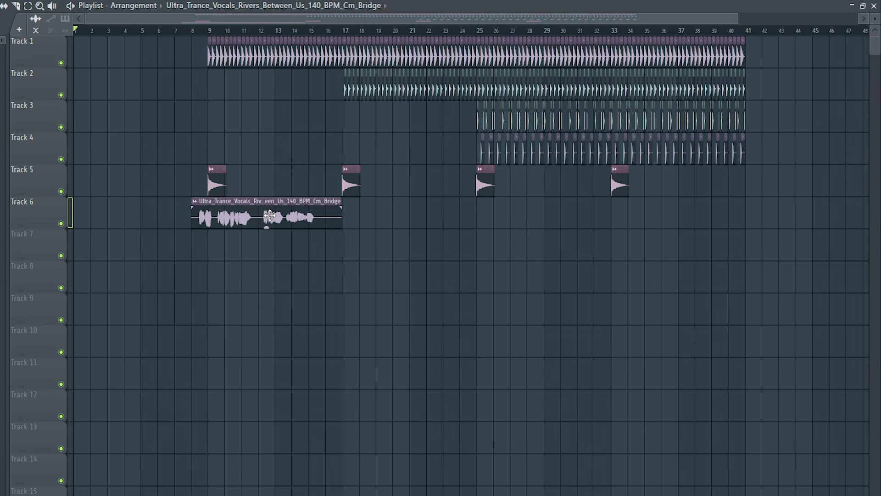
scroll(227, 212, "up", 3)
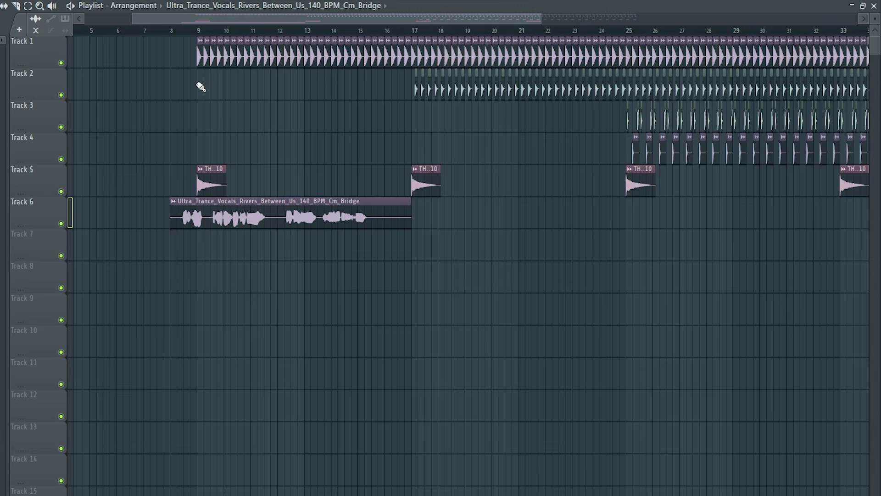
Set the Bridge vocal's time-stretching mode to Stretch, lower its volume and check it in playback
double_click(219, 206)
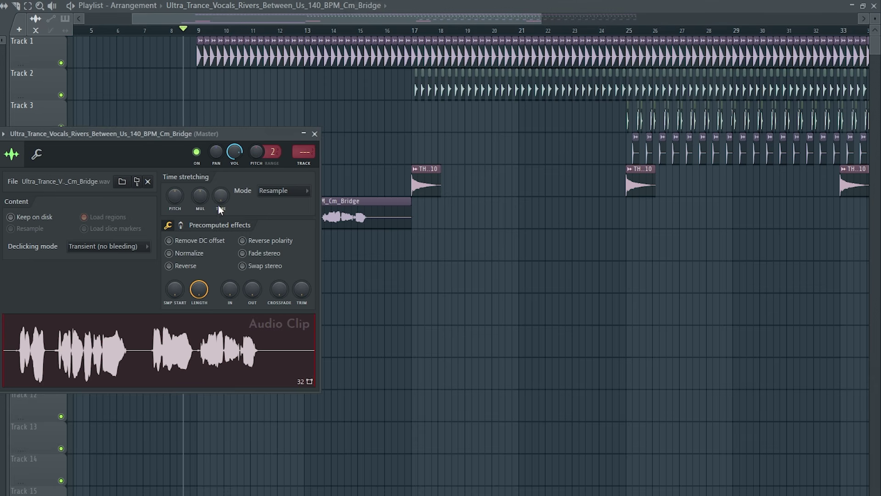
left_click(276, 191)
left_click(275, 221)
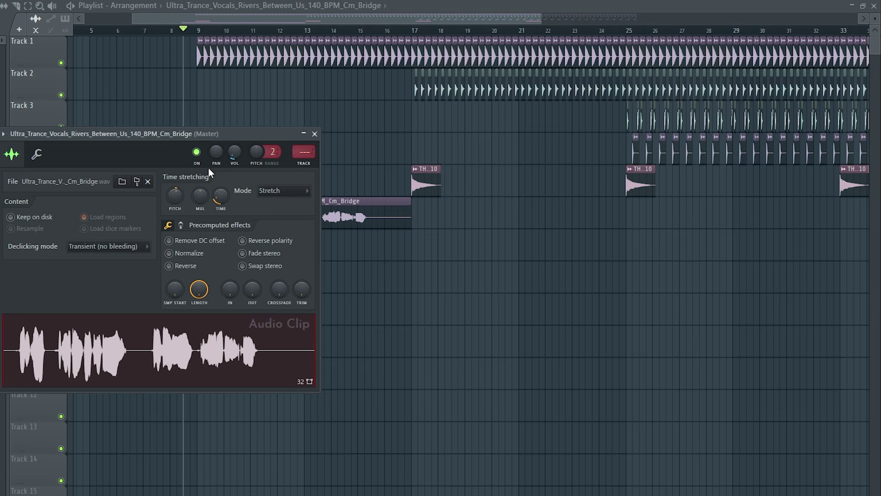
key("space")
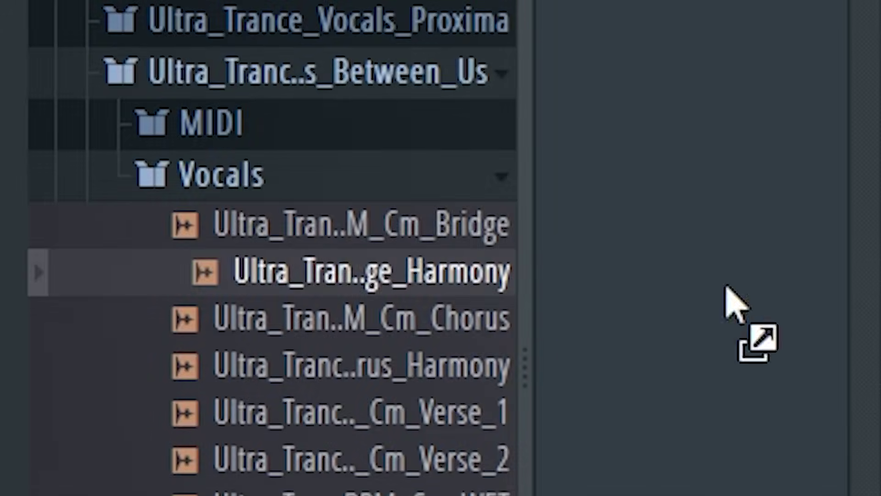
Place the Bridge_Harmony vocal on Track 7 under the Bridge vocal and set its time-stretching mode to Stretch
left_click_drag(179, 215, 170, 238)
double_click(246, 234)
left_click(302, 206)
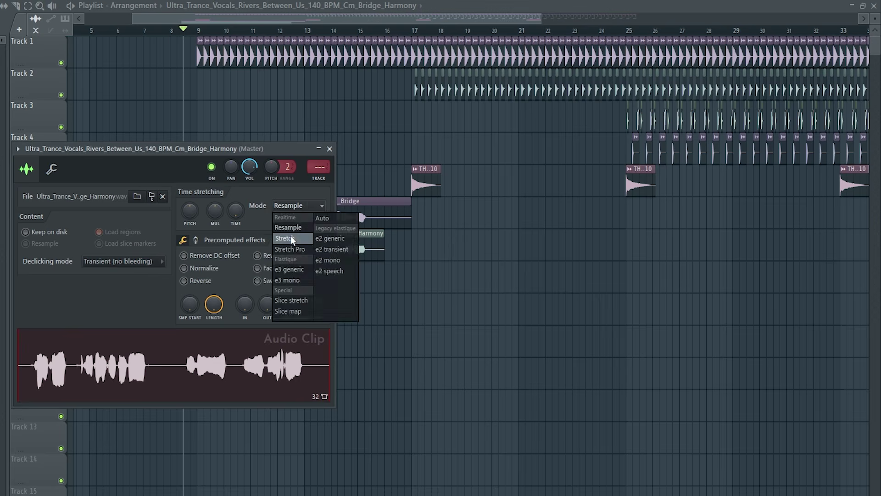
left_click(291, 235)
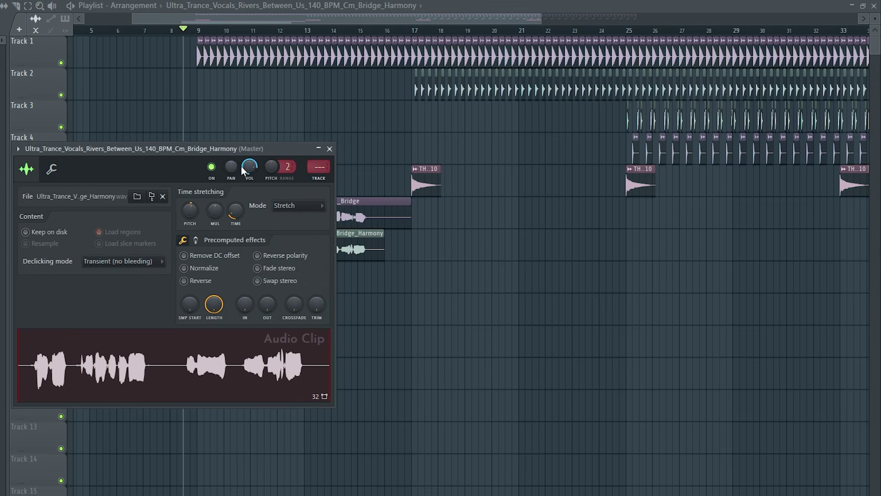
left_click(330, 149)
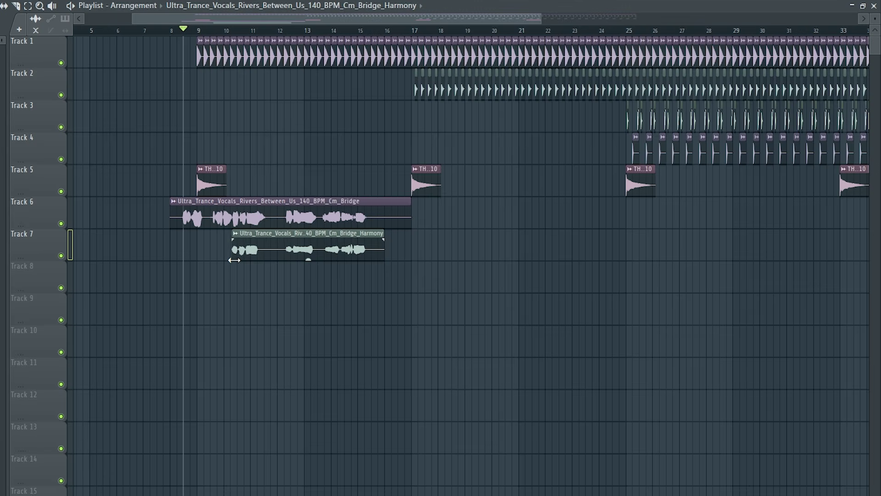
Trim the Bridge_Harmony on Track 7 to two phrases, one from bar 10 to 12 and one from bar 14 to 16
scroll(234, 260, "up", 3, "ctrl")
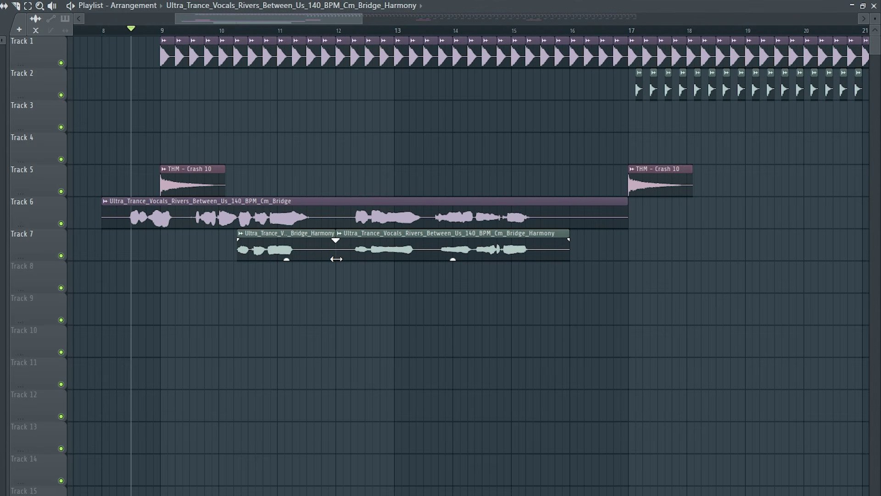
left_click_drag(336, 259, 415, 265)
Play the soloed vocal Tracks 6 and 7 and lower the Bridge_Harmony sample's volume
key("space")
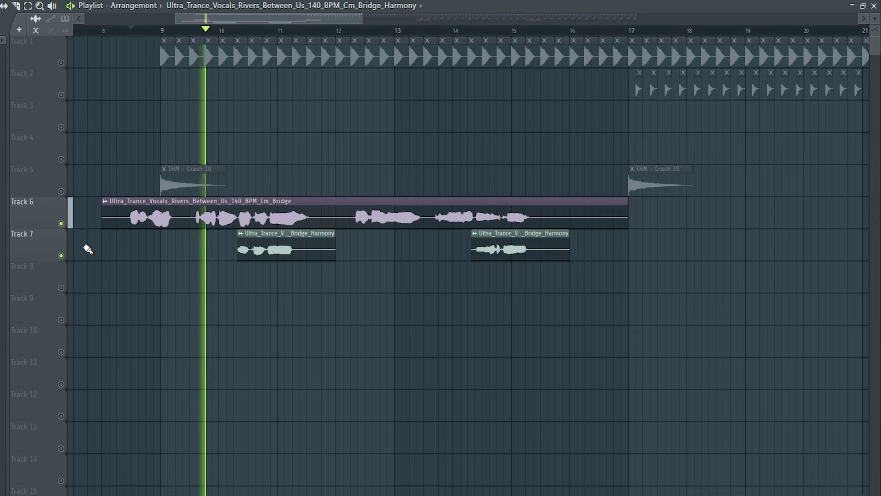
double_click(276, 239)
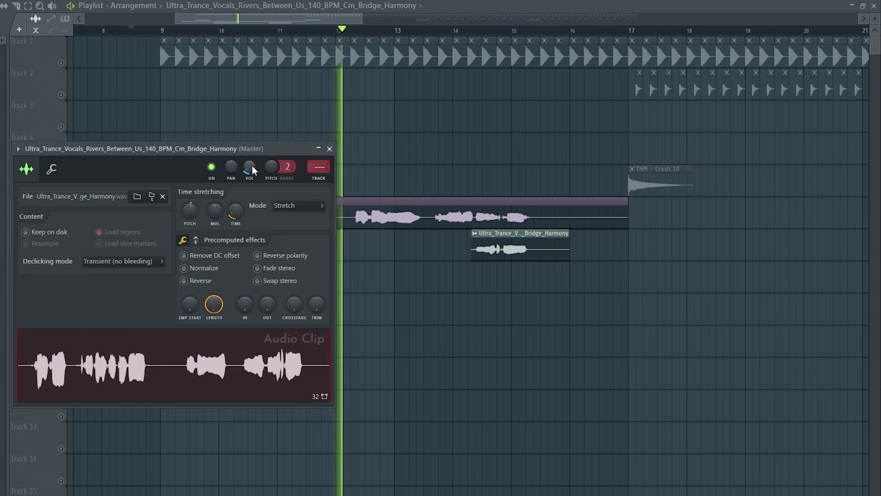
left_click(330, 149)
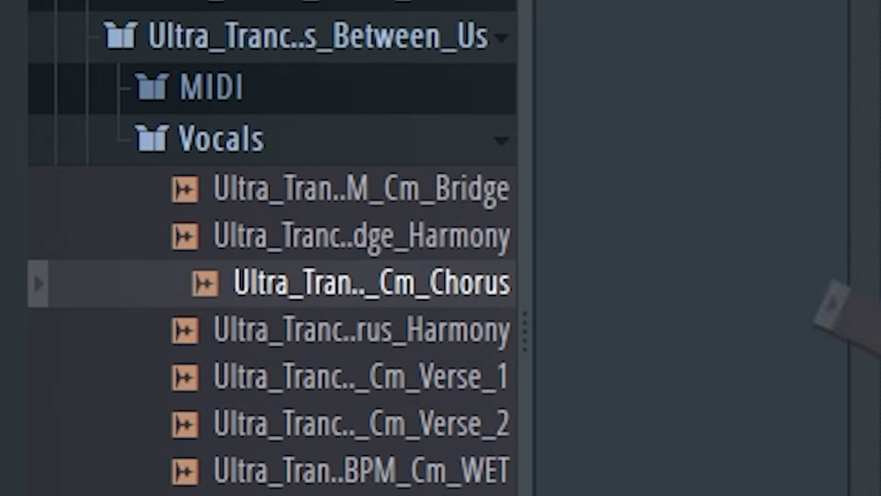
Place the Chorus vocal on Track 6 right after the Bridge at bar 16 and set its time-stretching mode to Stretch
left_click_drag(2, 175, 316, 220)
double_click(316, 219)
left_click(311, 221)
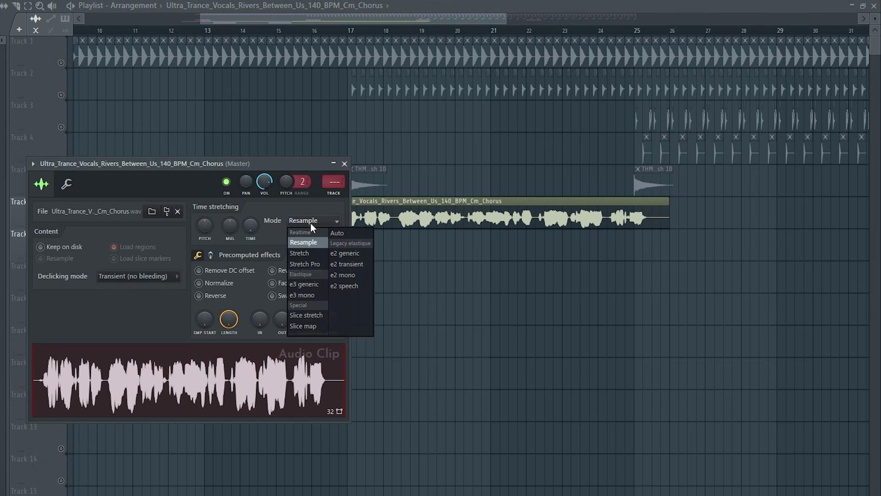
left_click(309, 251)
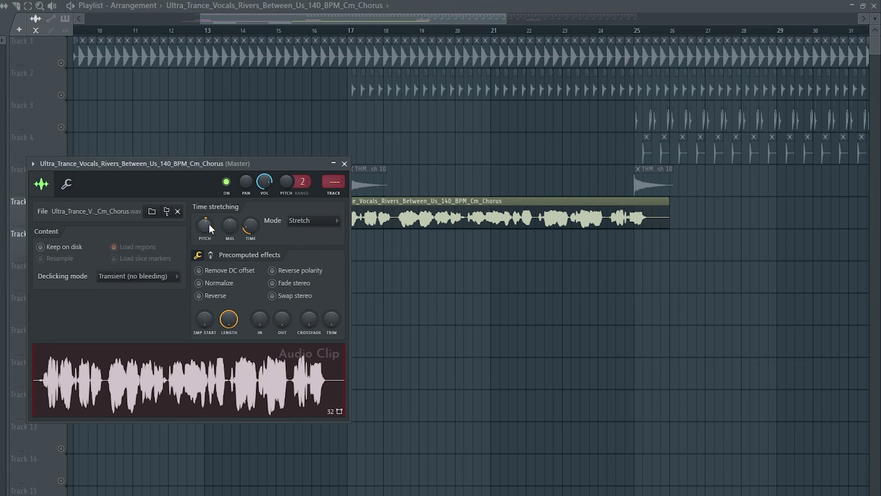
Paste the copied volume value onto the Chorus vocal sample and close its settings
right_click(265, 183)
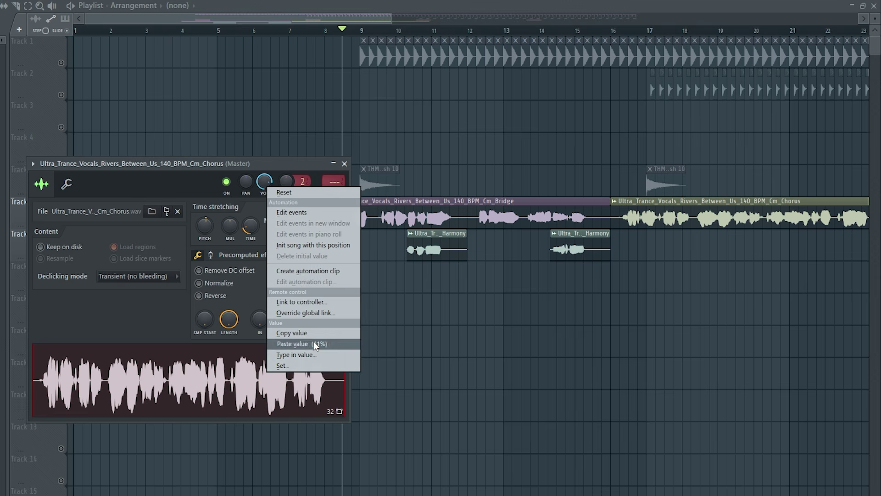
left_click(315, 344)
left_click(345, 164)
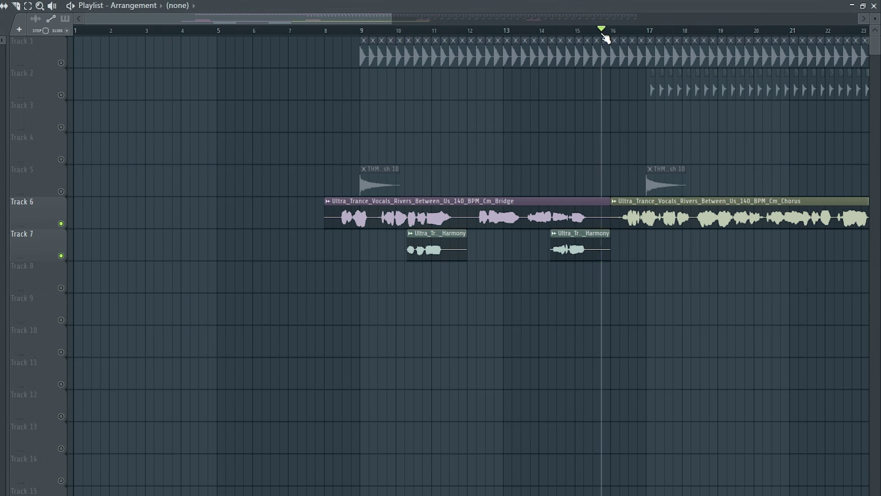
Play back the vocal transition from the Bridge into the Chorus around bar 16
key("space")
scroll(433, 130, "down", 3)
scroll(600, 170, "up", 3)
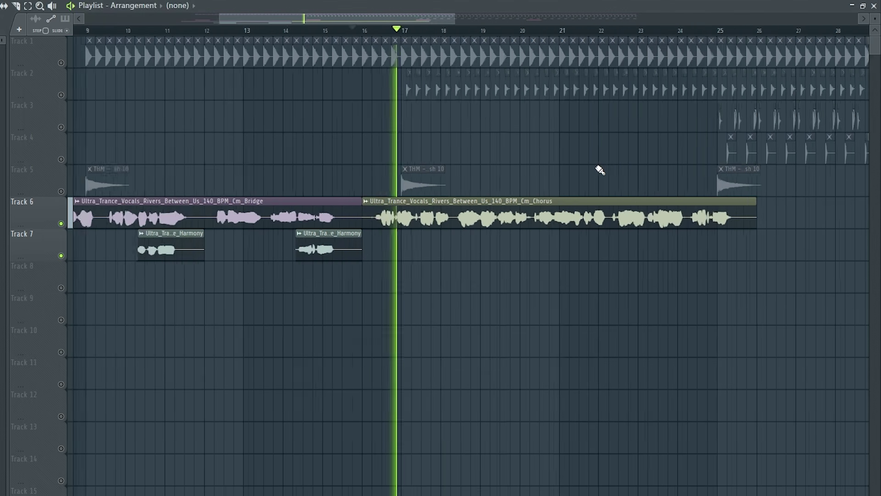
scroll(600, 170, "down", 3)
key("space")
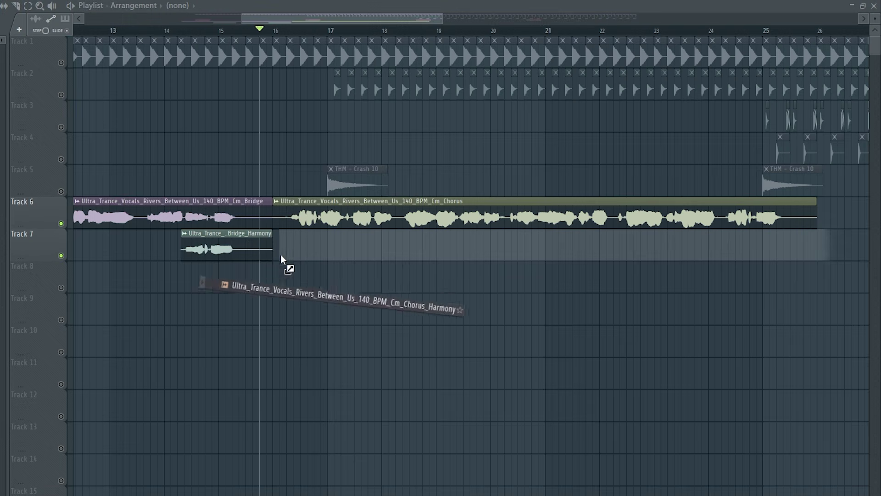
Place the Chorus_Harmony vocal on Track 7 at bar 16 and set its time-stretching mode to Stretch
left_click_drag(280, 254, 274, 249)
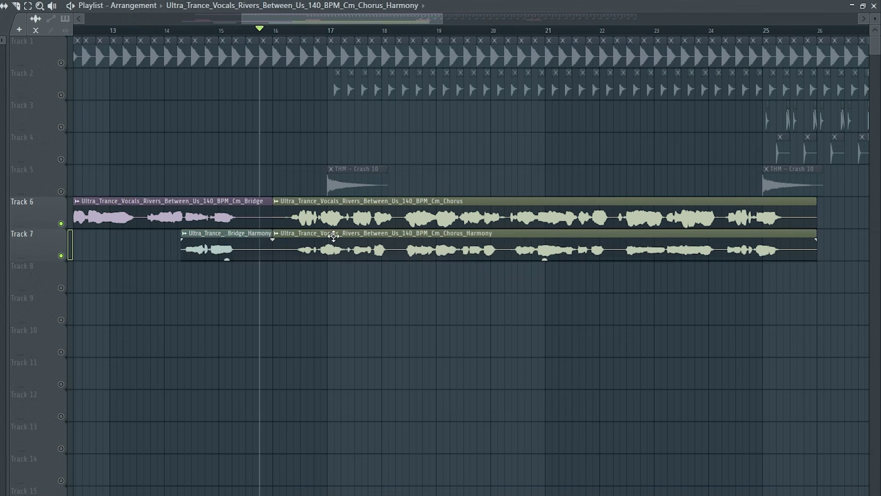
double_click(334, 236)
left_click(227, 131)
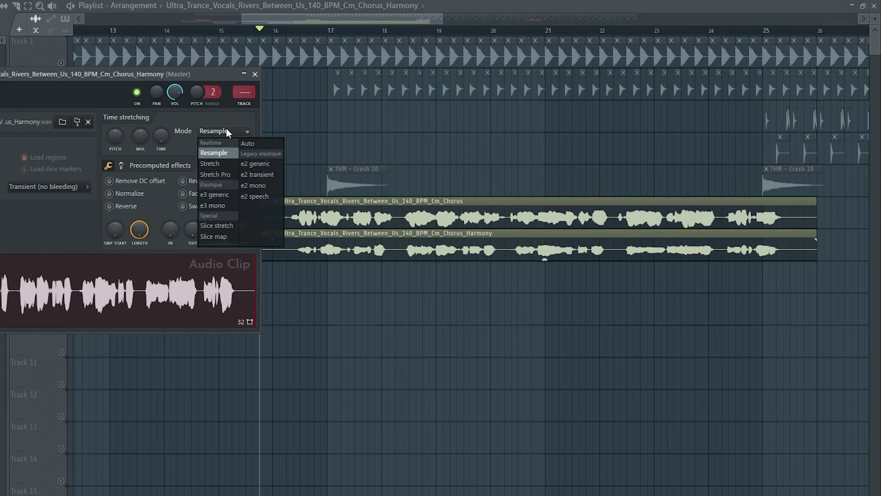
left_click(222, 164)
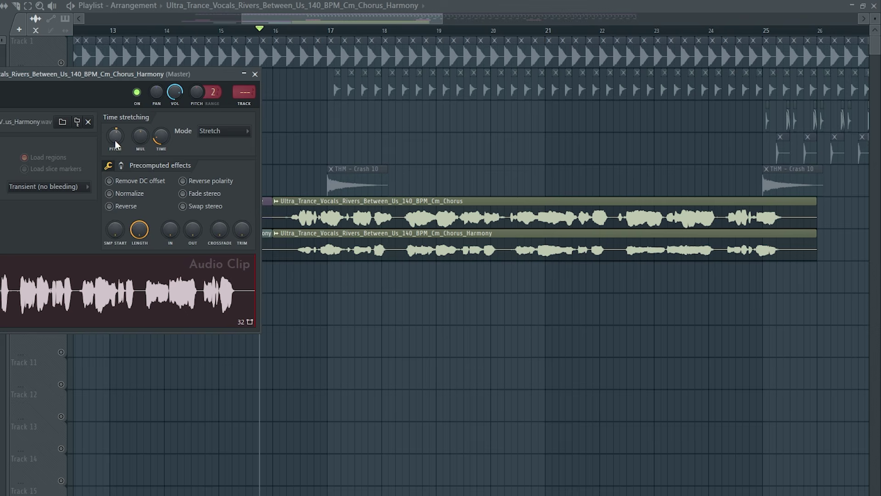
Paste the copied 13% volume value onto the Chorus_Harmony sample and close its settings
right_click(182, 89)
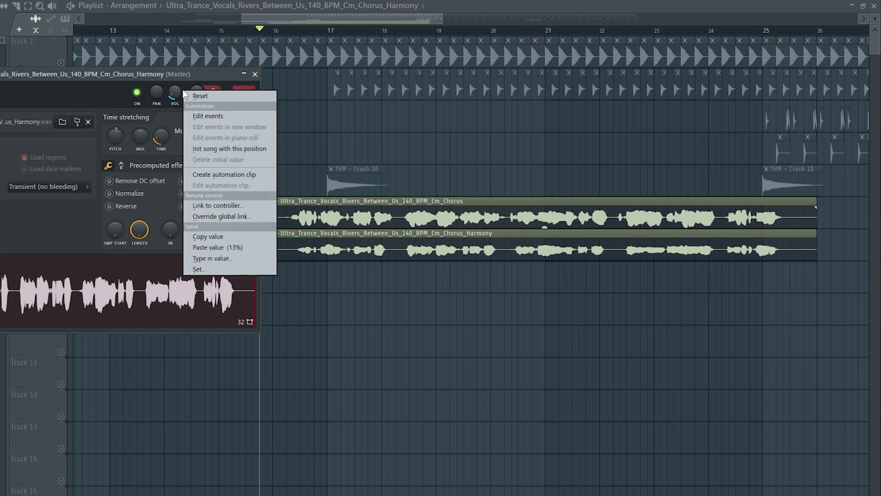
left_click(232, 247)
left_click(257, 74)
Trim the Chorus_Harmony to the phrases near bars 19–20 and 24–26, and slice the Chorus on Track 6 just after bar 24
left_click_drag(274, 257, 461, 257)
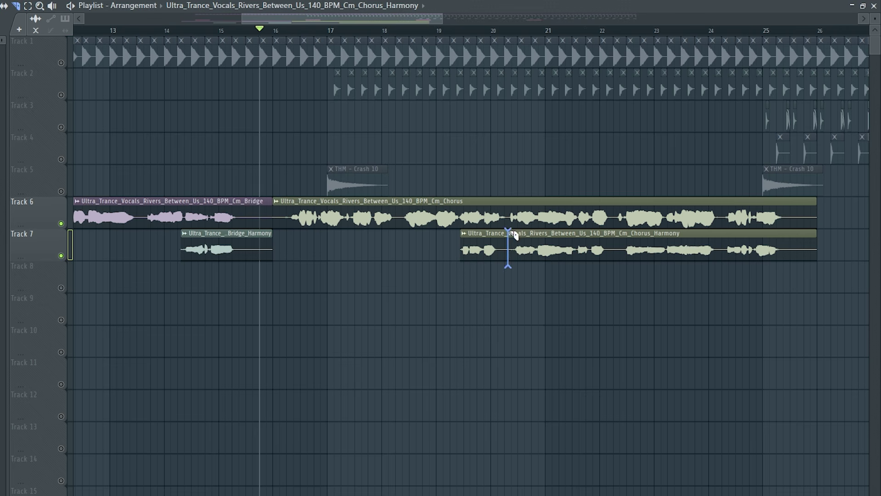
left_click_drag(509, 257, 724, 256)
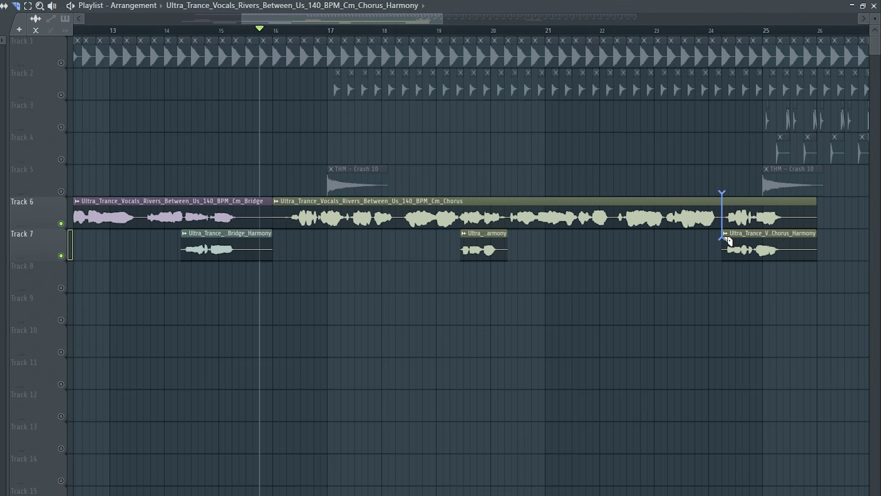
left_click_drag(725, 239, 725, 239)
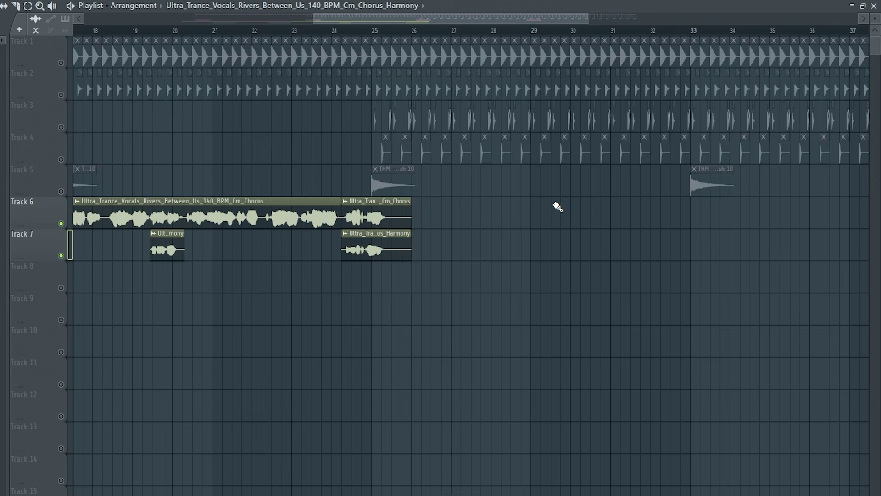
Repeat the closing Chorus and Chorus_Harmony phrase from bar 24 every four bars on Tracks 6 and 7 through bar 37
scroll(465, 38, "up", 2)
left_click_drag(547, 33, 329, 55)
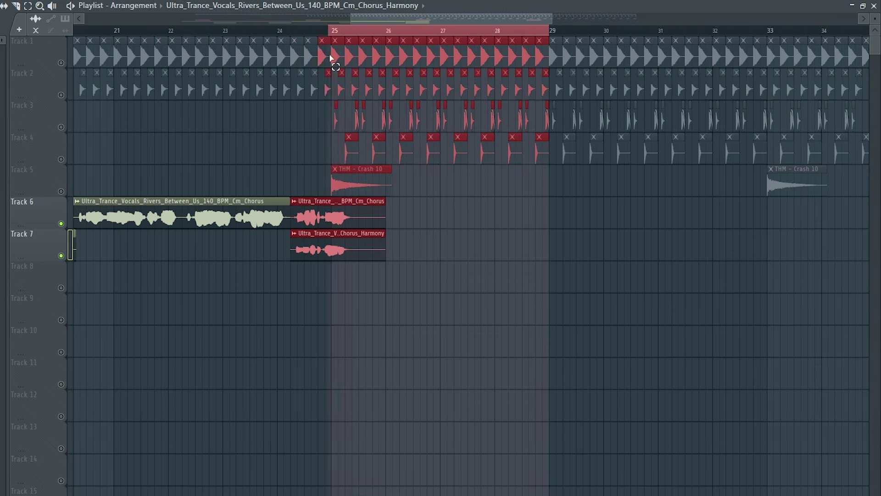
left_click_drag(419, 313, 348, 216)
key("ctrl+b")
key("ctrl+b")
key("ctrl+b")
key("ctrl+b")
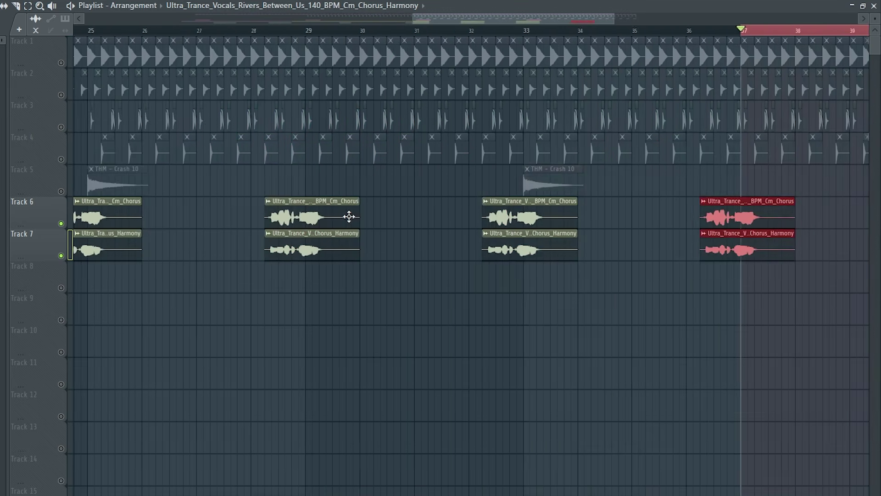
scroll(814, 41, "down", 3)
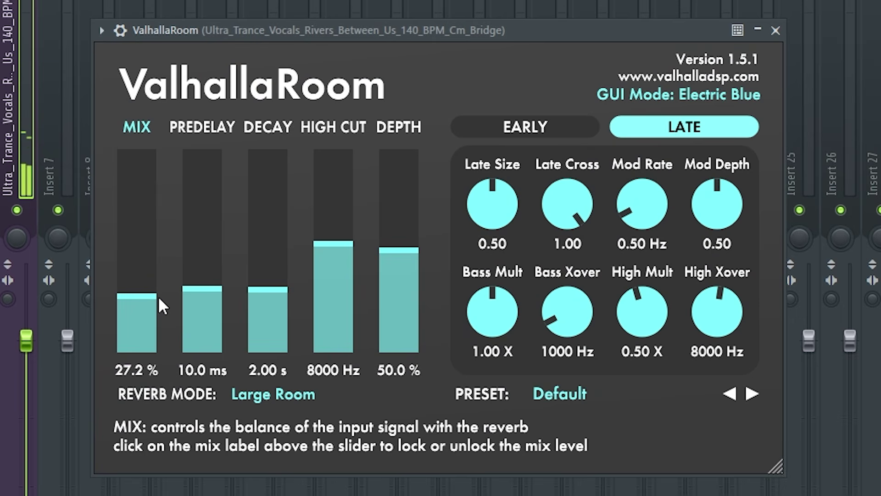
Close the Bridge vocal's ValhallaRoom reverb and fine-tune its EchoBoy DarkeningPingPong delay
left_click(776, 31)
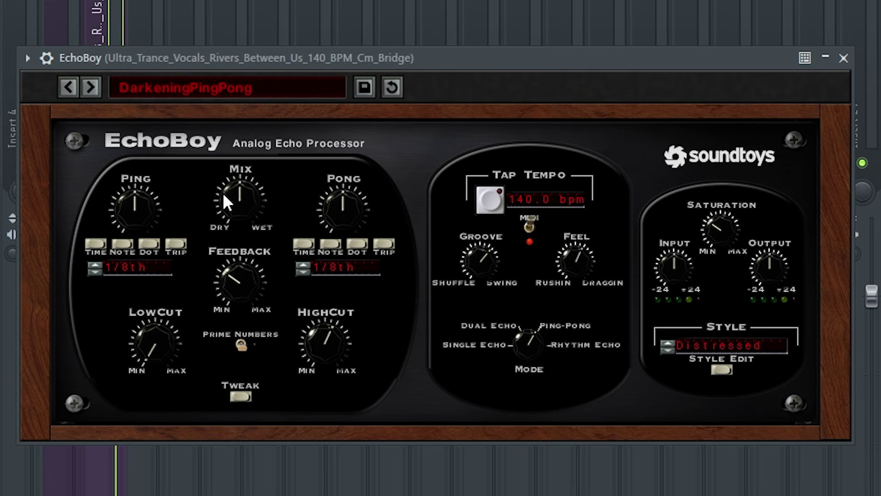
left_click_drag(225, 259, 226, 253)
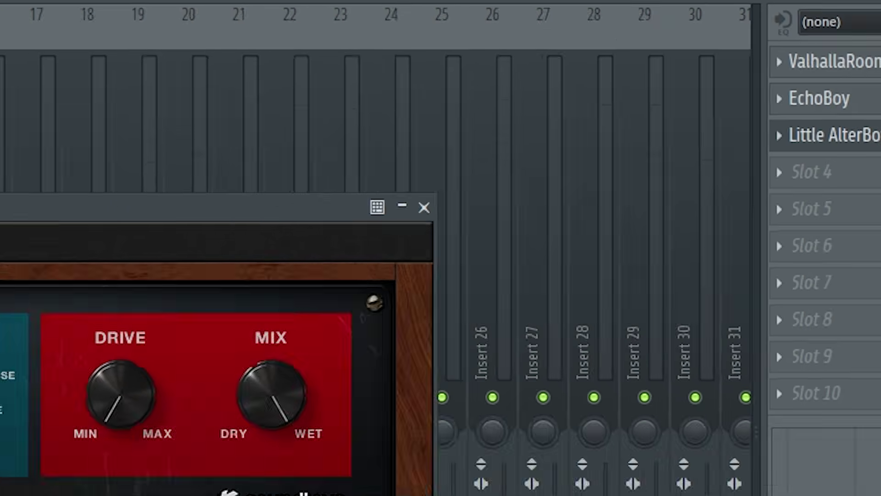
left_click_drag(334, 266, 335, 267)
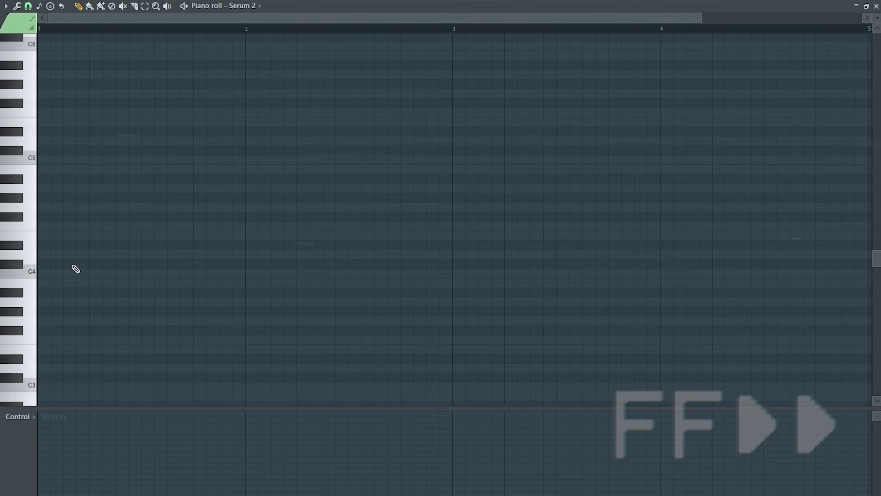
Enter four off-beat C#4 bass notes in bar 1 of Serum 2 and repeat them through bar 4
left_click(76, 264)
left_click(136, 265)
left_click(180, 264)
left_click(231, 264)
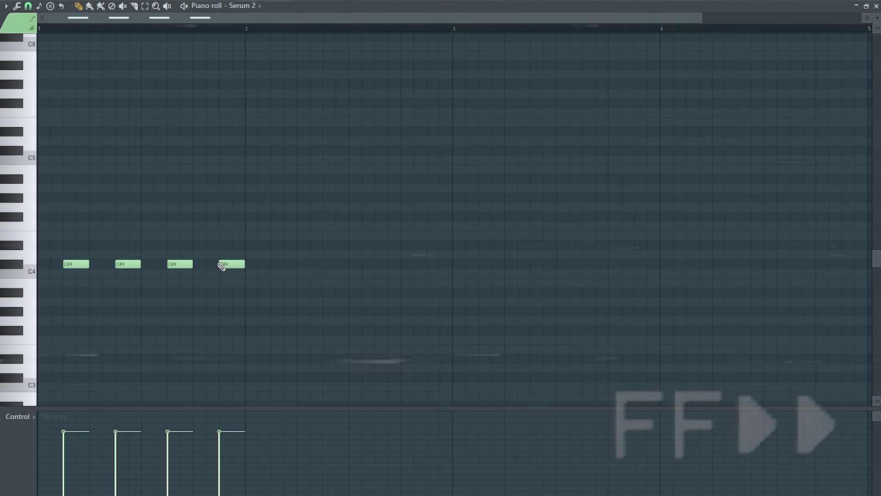
key("ctrl+a")
key("ctrl+b")
key("ctrl+b")
key("ctrl+b")
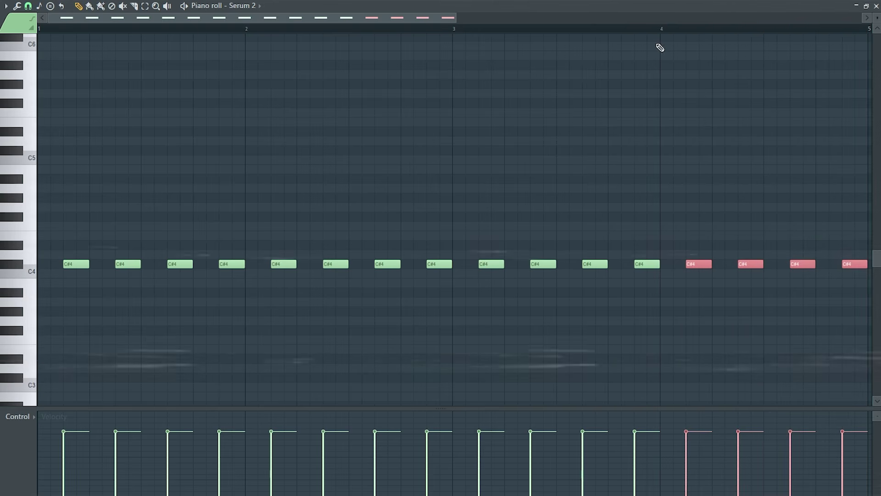
key("ctrl+d")
Play back the bass pattern and route Serum 2 to its own mixer track
scroll(608, 164, "down", 2)
key("space")
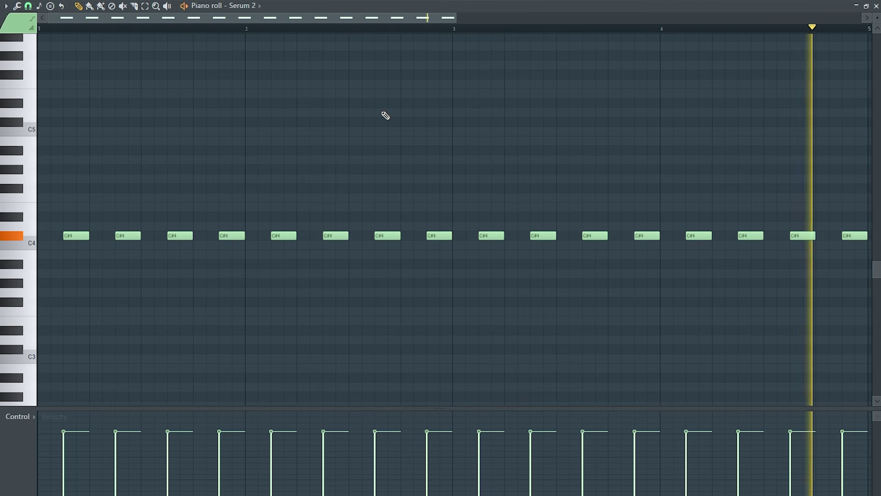
key("space")
key("F7")
key("ctrl+l")
key("F9")
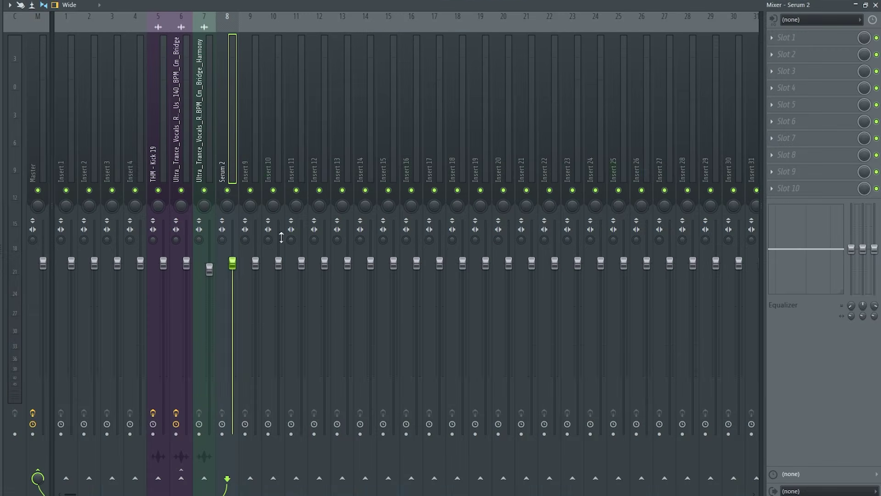
Dock mixer track Insert 25 apart on the right, name it Sidechain and give it a colour
right_click(617, 141)
left_click(671, 234)
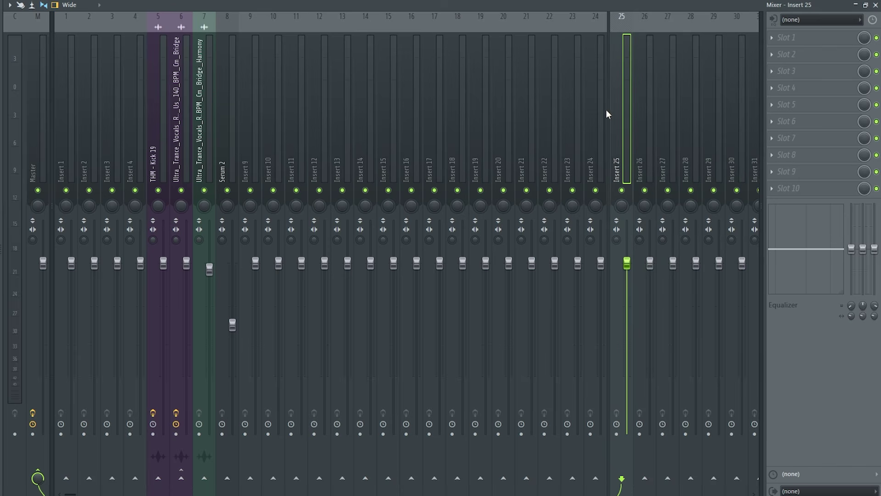
double_click(621, 107)
type("Sidechain")
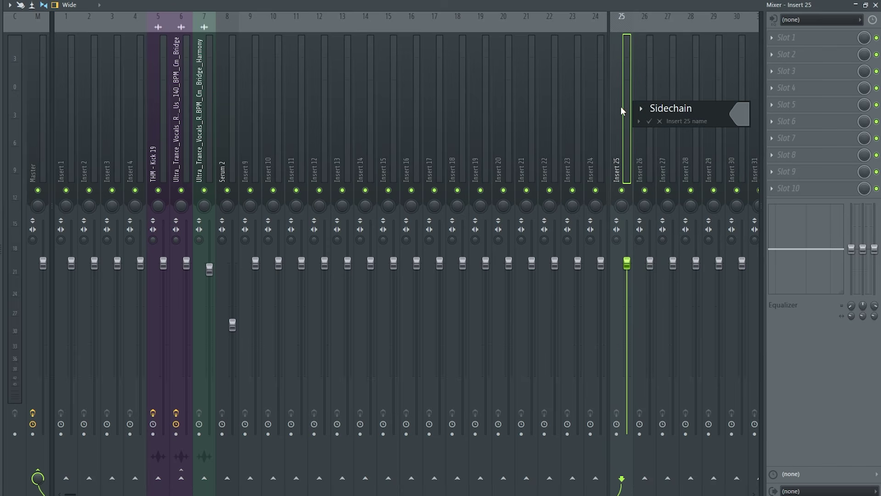
left_click(740, 113)
left_click(856, 368)
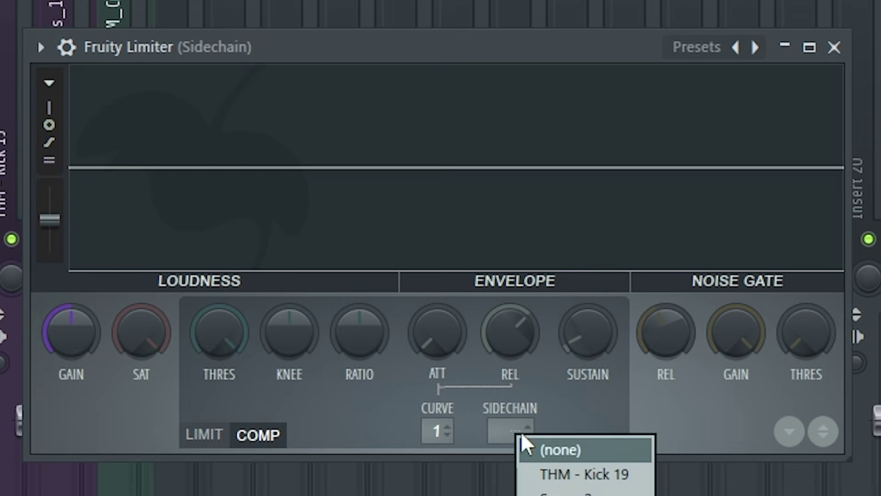
Set Fruity Limiter's sidechain source to THM - Kick 19, lower the threshold, raise the ratio and play back the ducking
left_click(543, 475)
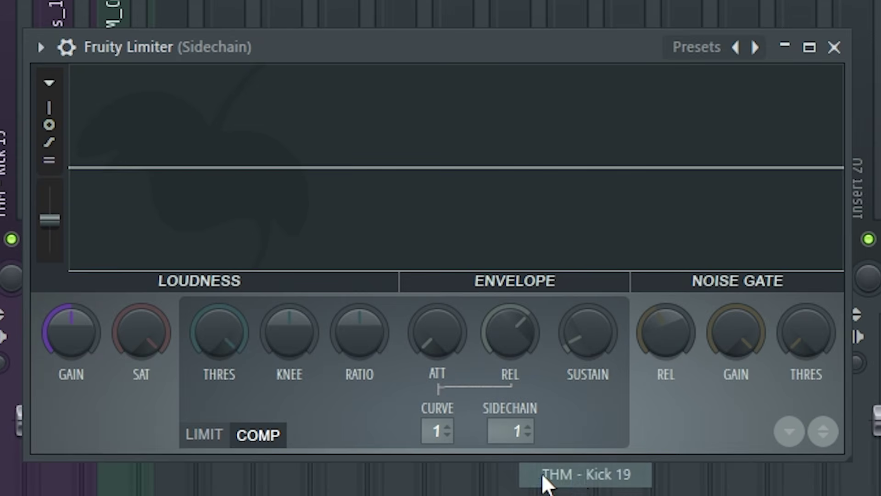
left_click_drag(219, 332, 220, 434)
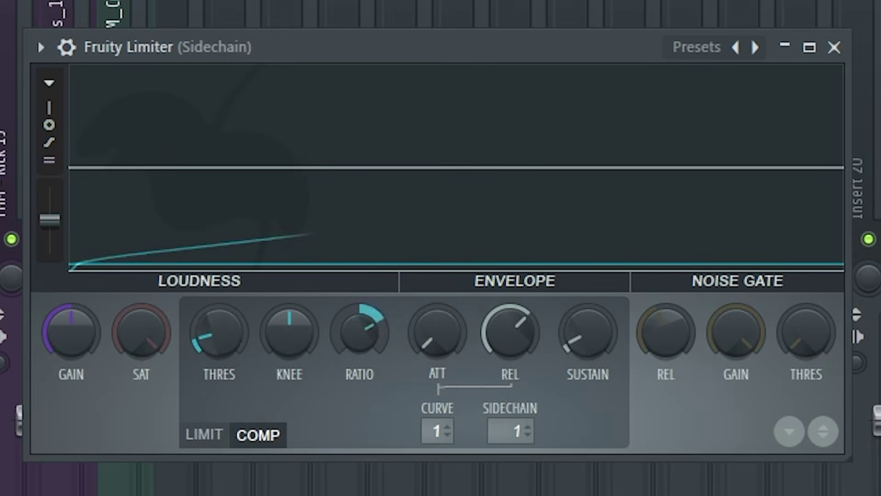
key("space")
key("space")
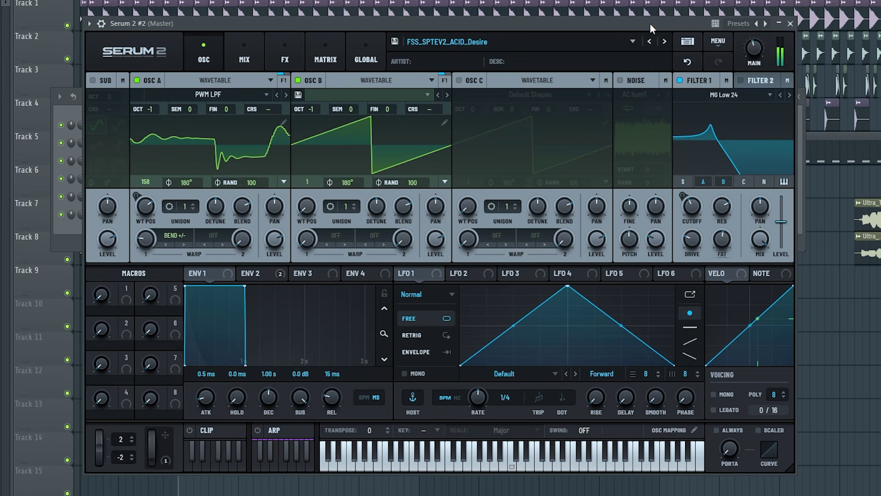
Write a one-bar acid line of C#5 notes with C#6 and C#4 jumps in Serum 2 #2 and repeat it through bar 4
left_click(53, 209)
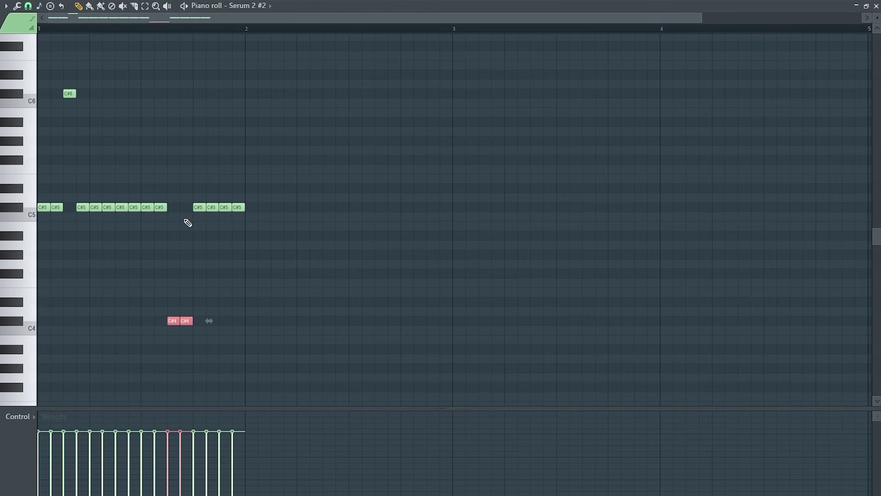
scroll(228, 209, "up", 1)
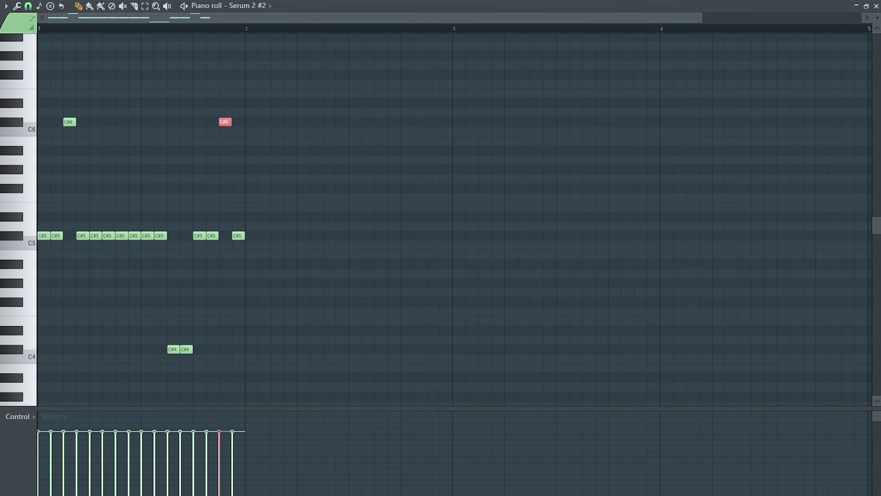
key("ctrl+a")
key("ctrl+b")
key("ctrl+b")
key("ctrl+b")
left_click_drag(869, 35, 663, 34)
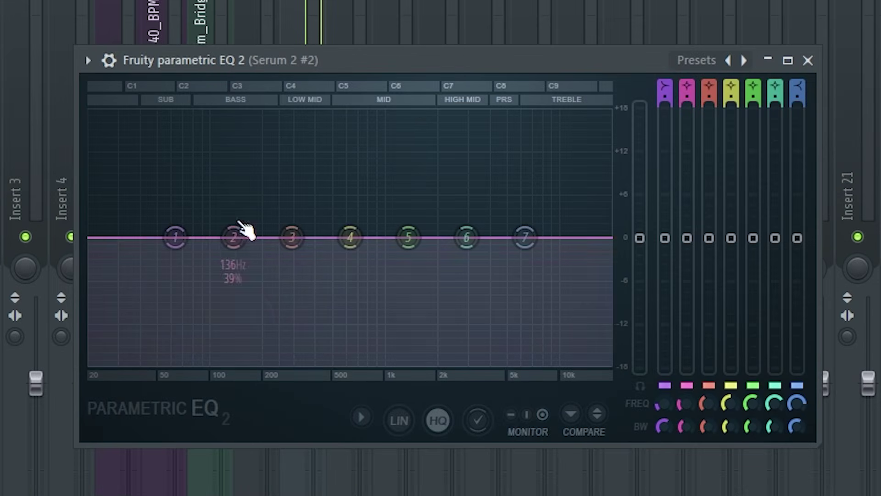
Pull band 2 of the Fruity parametric EQ 2 on Serum 2 #2 down into a low-mid cut
left_click_drag(236, 235, 314, 353)
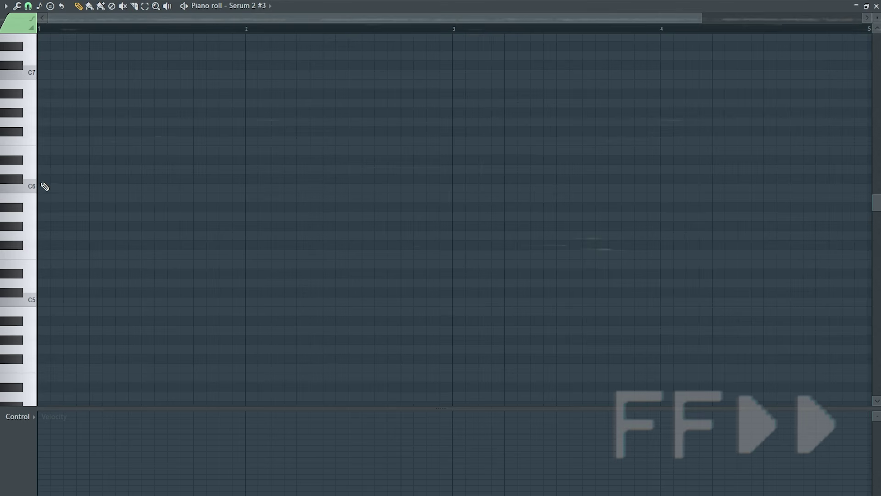
Enter a pluck motif in bar 1 of Serum 2 #3, stating the C#6, C#6, B5 figure twice
left_click(66, 180)
left_click(92, 198)
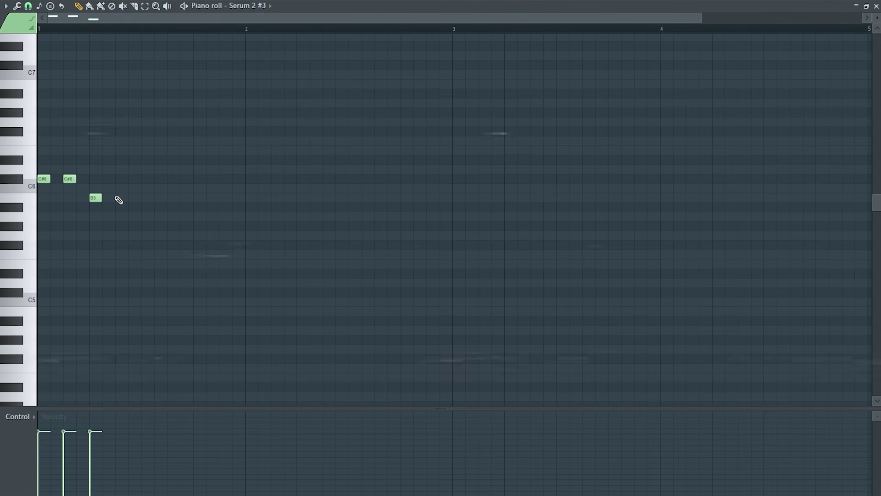
scroll(161, 110, "up", 2)
key("space")
left_click(147, 207)
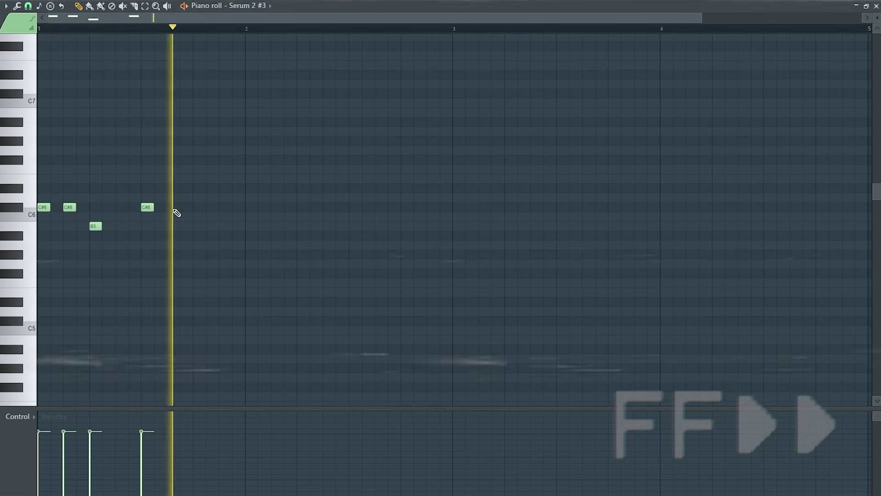
key("space")
left_click(173, 207)
left_click(199, 225)
Continue the pluck melody in bar 2 with C#6, C#6, D#6, E6, E6 and D#6, and play it back
left_click(251, 207)
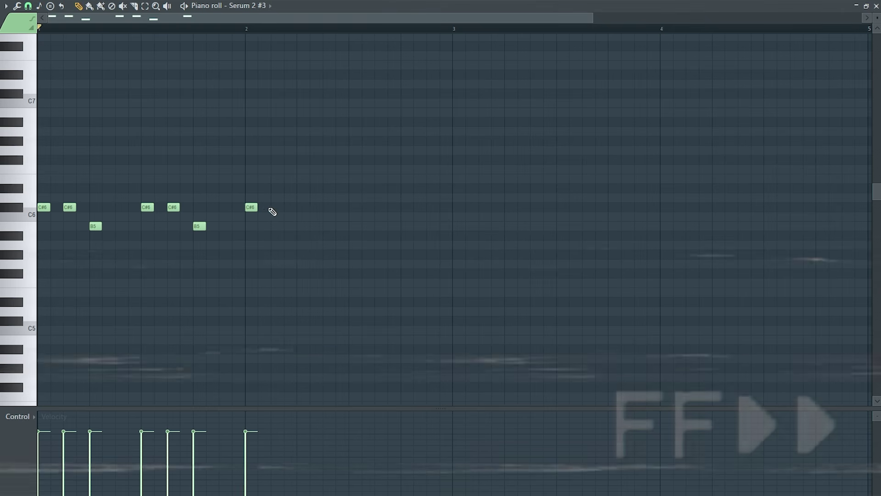
left_click(277, 208)
left_click(303, 189)
left_click(329, 178)
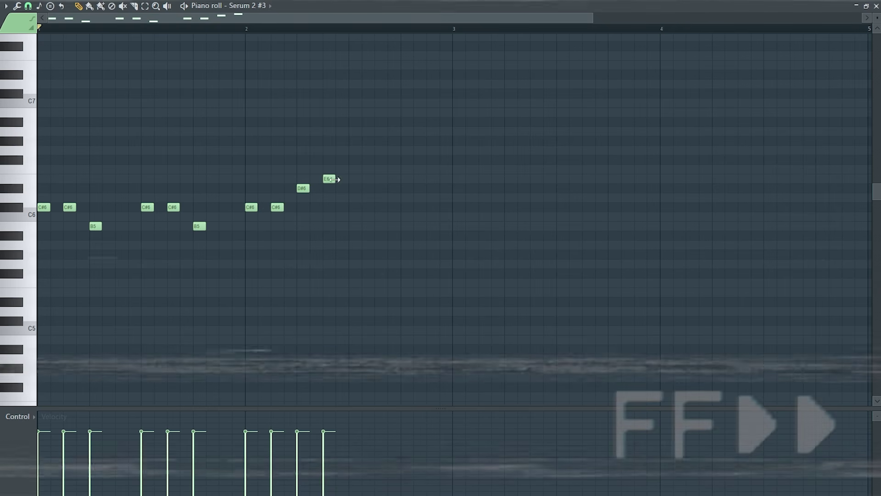
left_click(380, 178)
left_click(407, 188)
key("space")
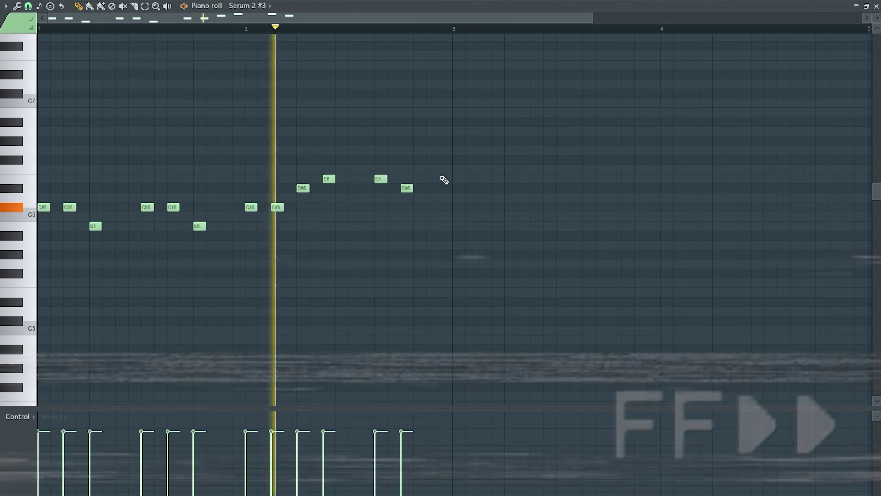
key("space")
Duplicate the two-bar pluck melody into bars 3 and 4 and play the pattern from the start
left_click_drag(452, 28, 43, 82)
key("ctrl+b")
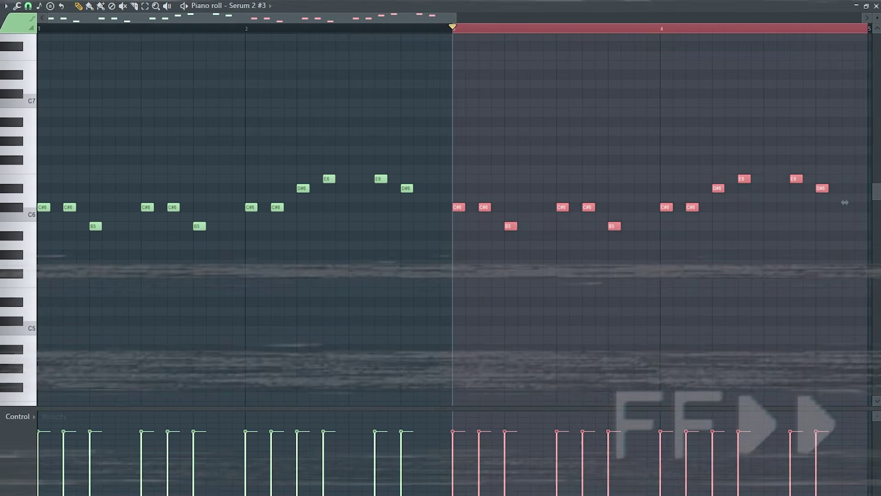
left_click_drag(453, 28, 549, 50)
left_click(549, 50, "ctrl")
scroll(134, 104, "up", 1)
left_click(43, 28)
key("space")
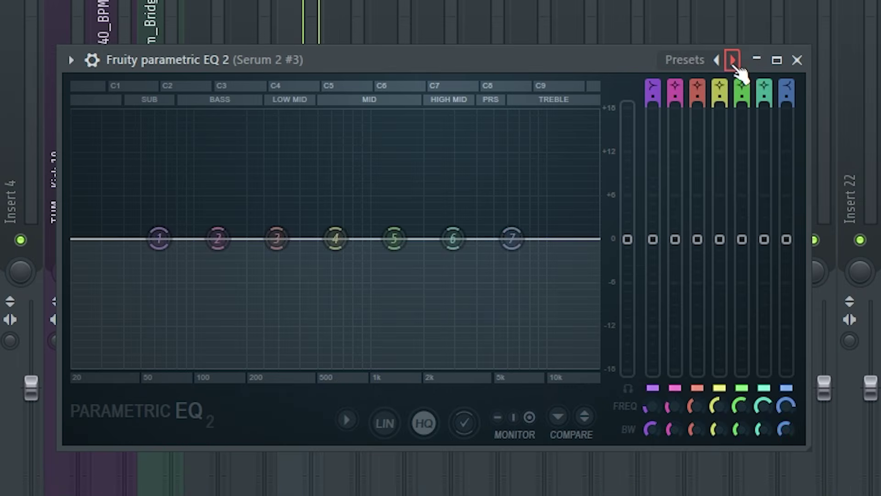
Load the 20Hz + 18kHz cut EQ preset on Serum 2 #3 and raise its low cut into the low mids
left_click(733, 60)
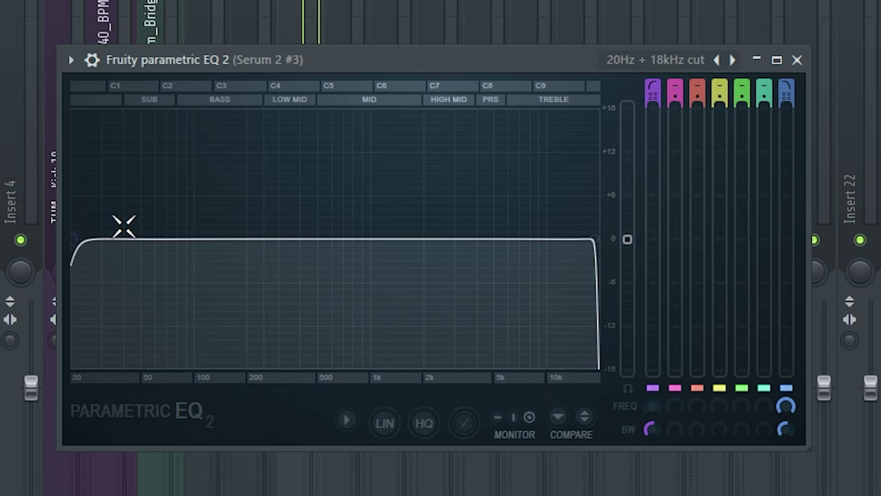
left_click_drag(76, 242, 293, 239)
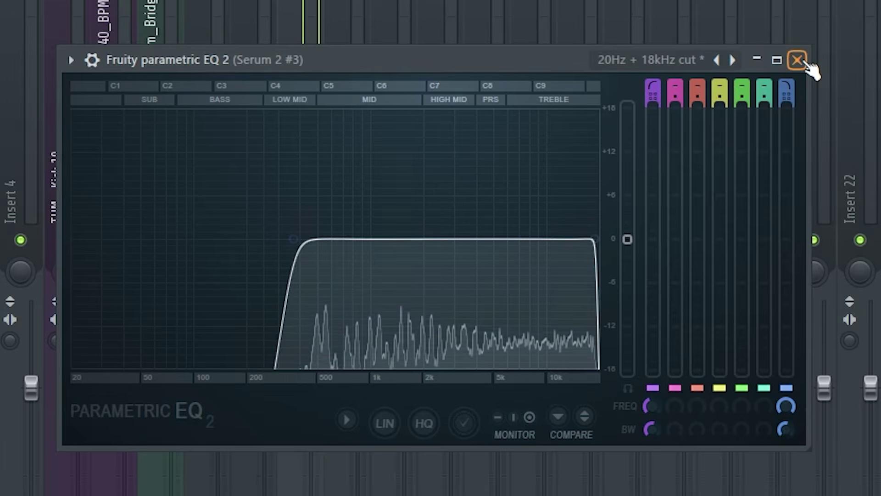
left_click(801, 61)
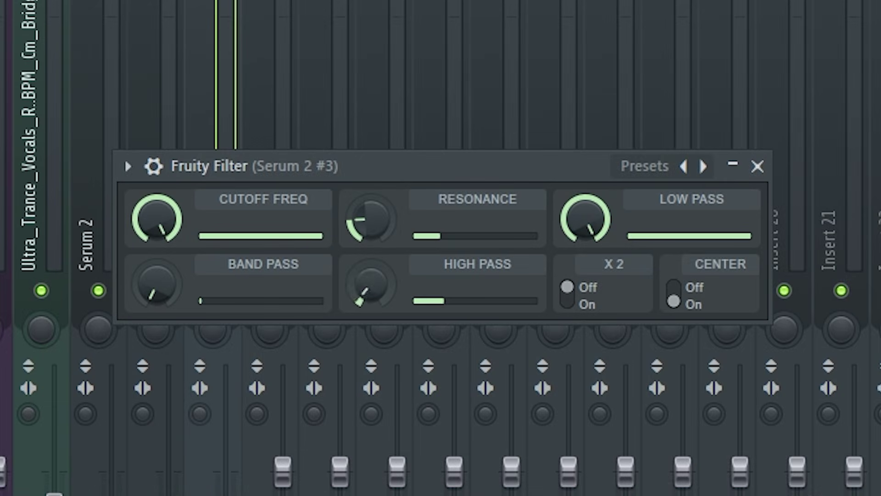
Create an automation clip for the Fruity Filter cutoff of Serum 2 #3 and shape its curve around bar 25 on Track 11
right_click(151, 200)
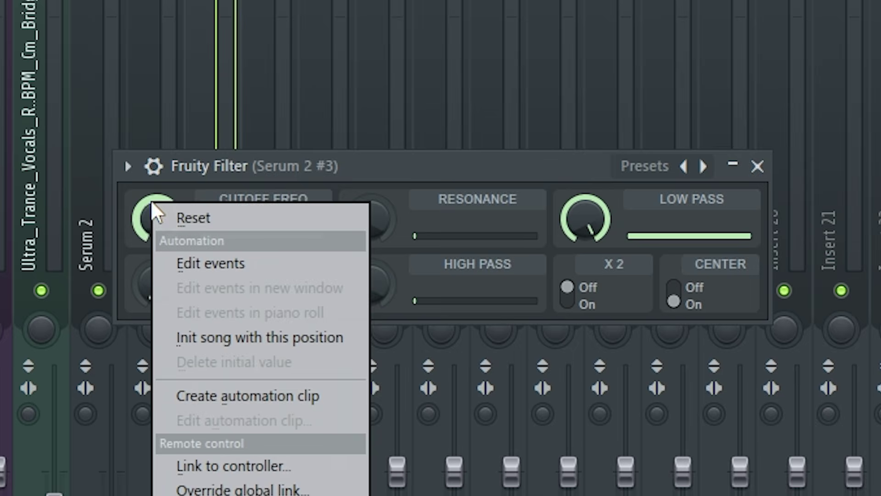
left_click(300, 398)
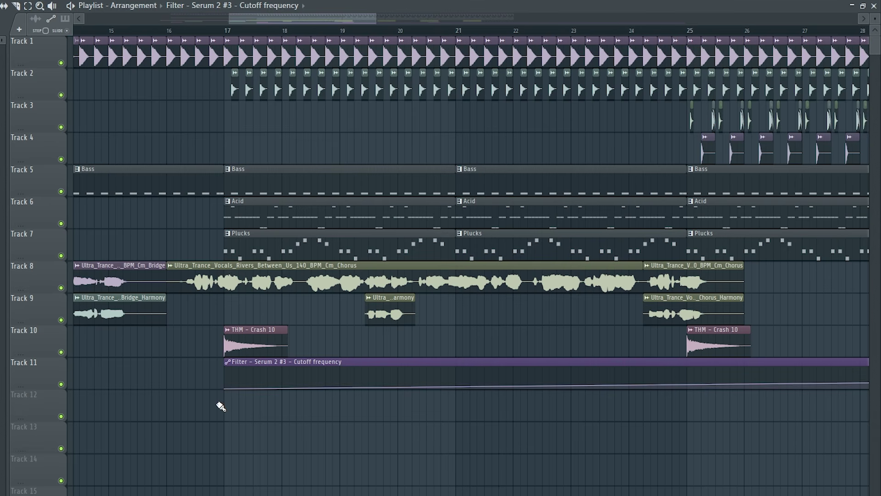
left_click_drag(694, 375, 689, 351)
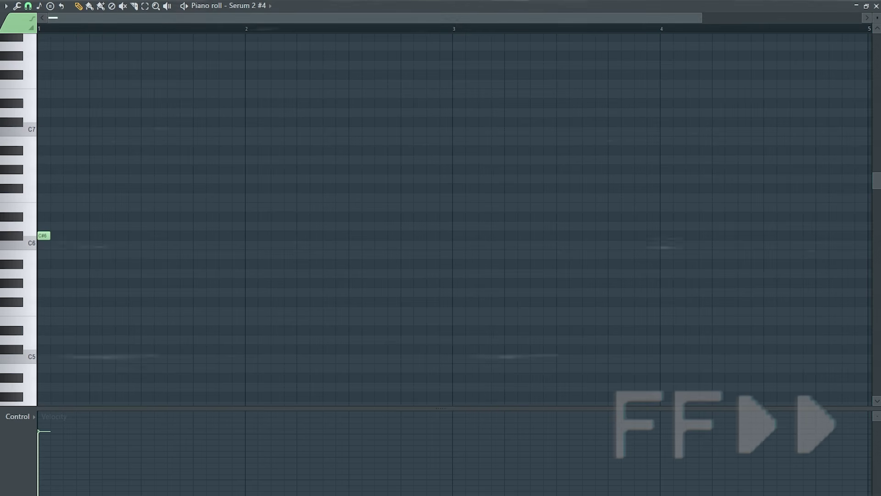
Add E6 and F#6 above the C#6 note in Serum 2 #4 and stretch the chord across all of bar 1
left_click(43, 207)
left_click(43, 188)
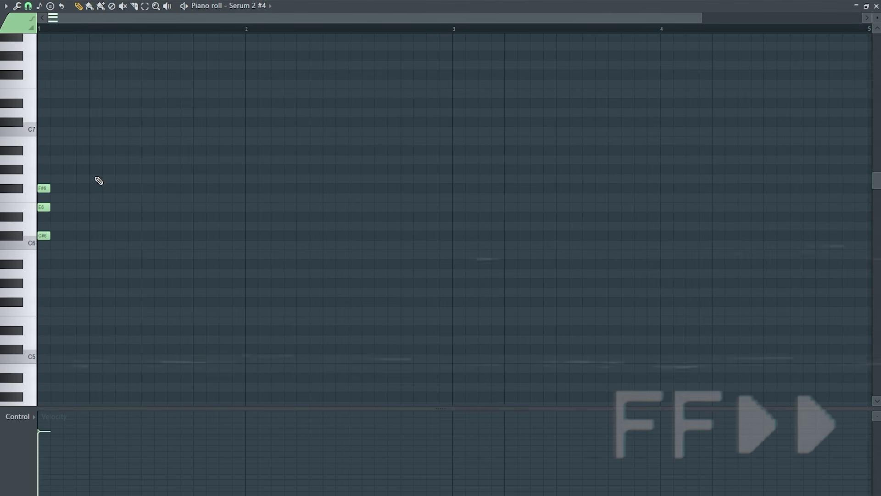
key("ctrl+a")
left_click_drag(49, 236, 261, 211)
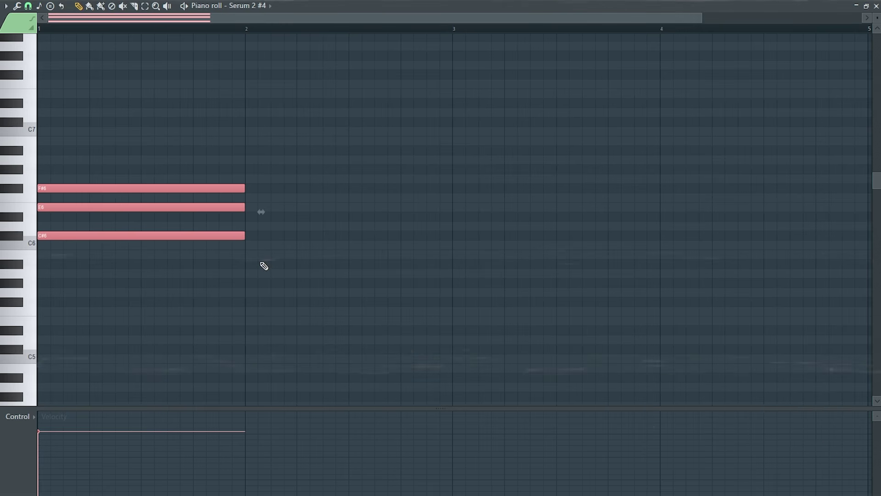
Add a B5, D#6 and F#6 chord across bar 2 and a C#6, E6 and F#6 chord across bar 3 of Serum 2 #4
left_click(254, 256)
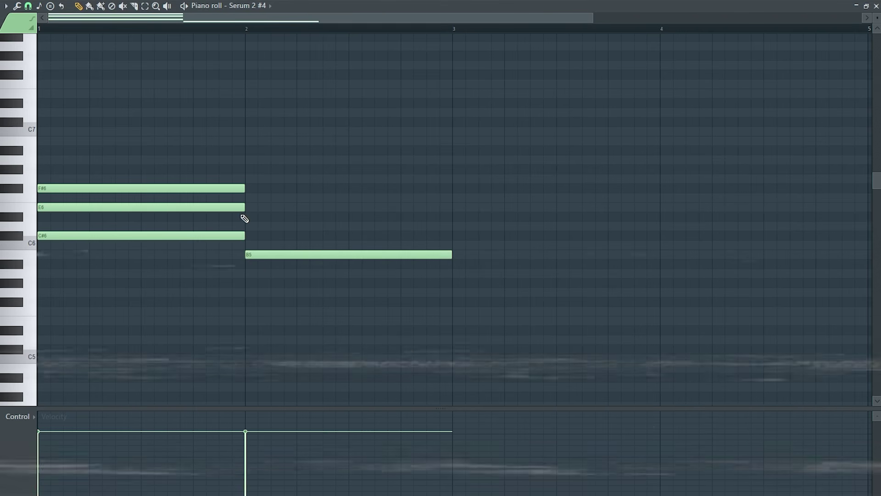
left_click(248, 217)
left_click(250, 188)
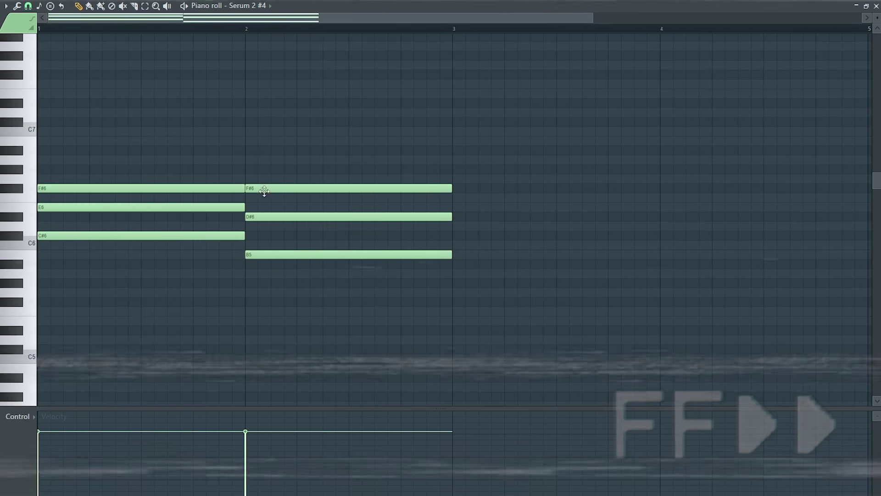
left_click(457, 236)
left_click(455, 207)
left_click(455, 188)
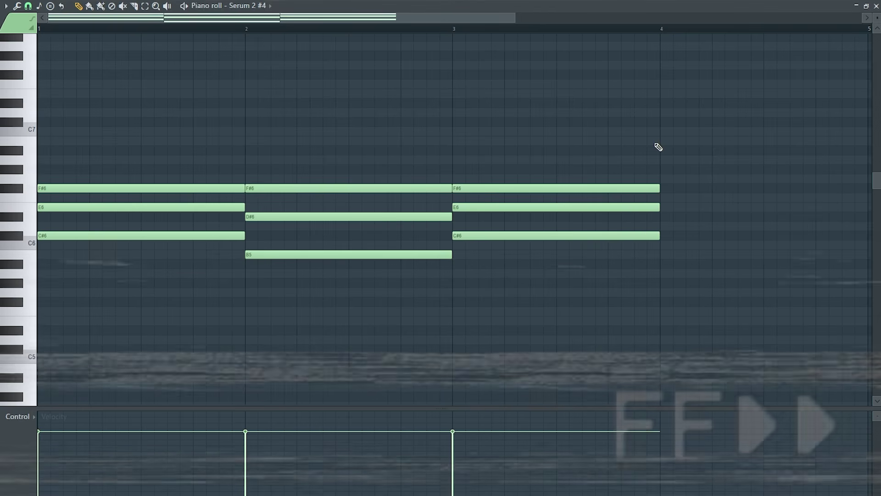
Add a D#6, F#6 and G#6 chord across bar 4 of Serum 2 #4 and play the progression
key("space")
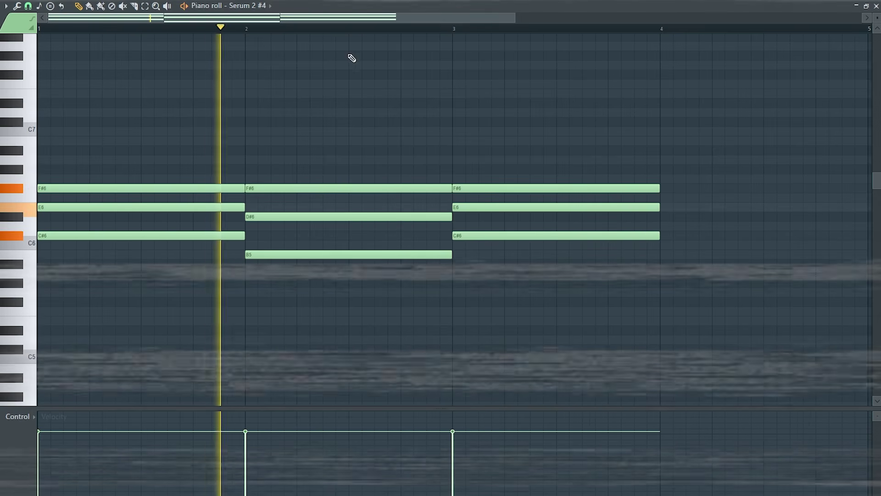
left_click(665, 216)
left_click(665, 188)
left_click(695, 170)
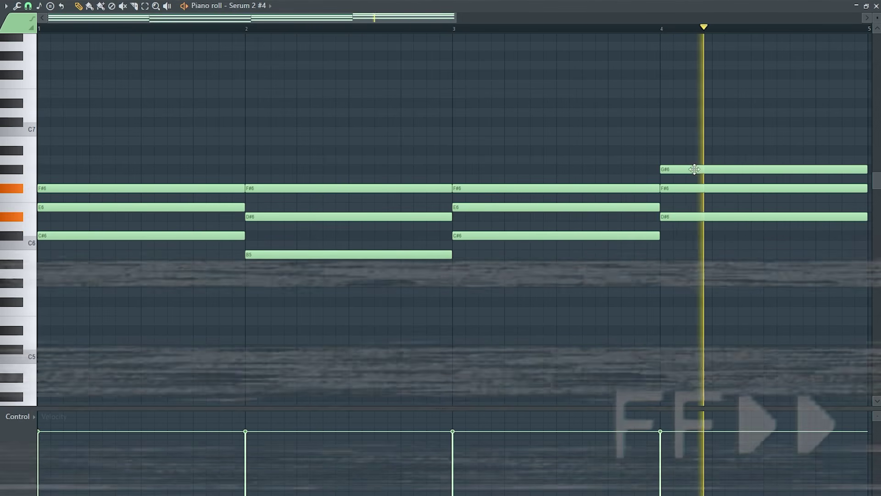
key("space")
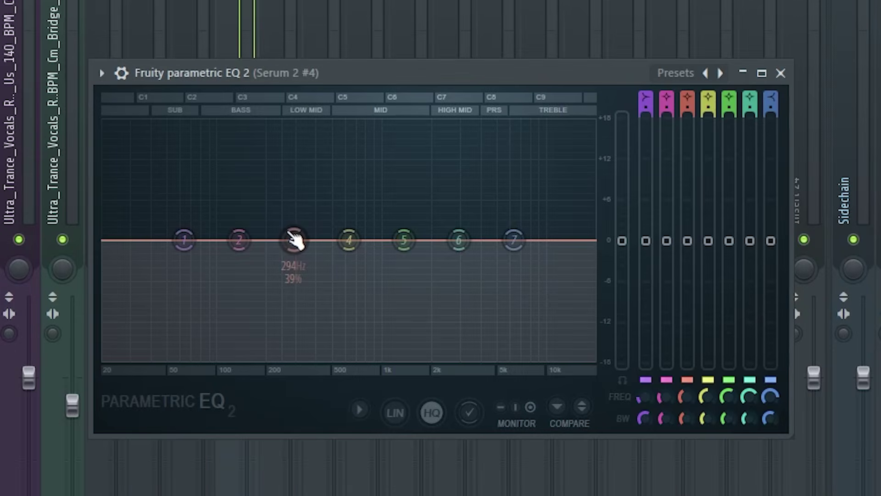
Cut the low mids of Serum 2 #4 by about 12 dB in Fruity Parametric EQ 2, lower band 6 slightly and raise band 7
left_click_drag(294, 240, 299, 318)
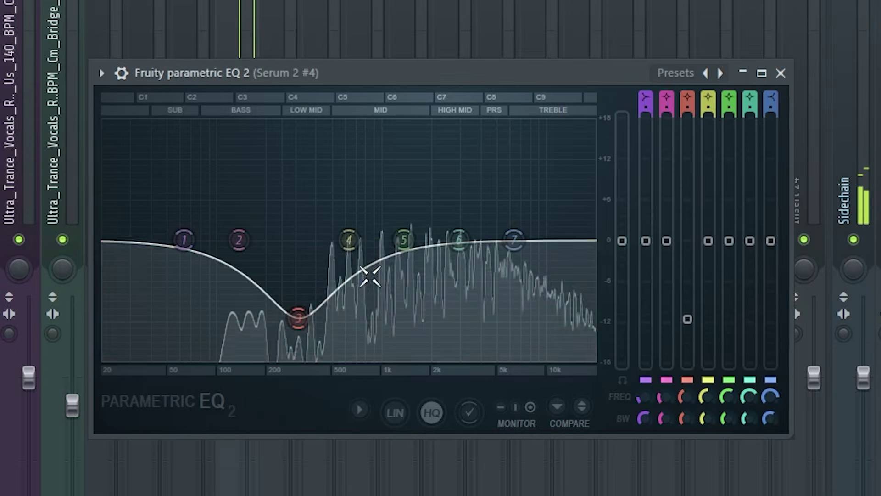
left_click_drag(458, 240, 459, 254)
left_click_drag(514, 240, 503, 225)
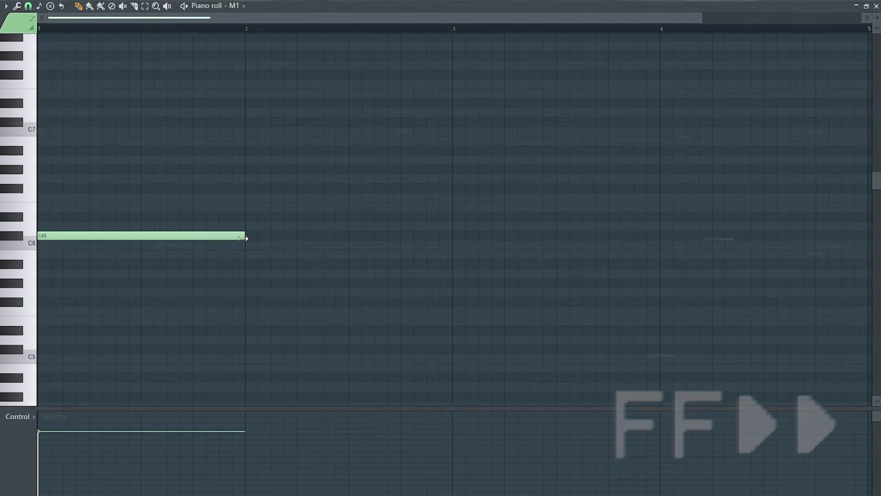
Shorten the opening C#6 of the M1 melody, continue it with G#6, D#6, B5, F#6, E6 and D#6, and play it
left_click_drag(243, 238, 63, 239)
scroll(55, 193, "up", 2)
left_click(78, 198)
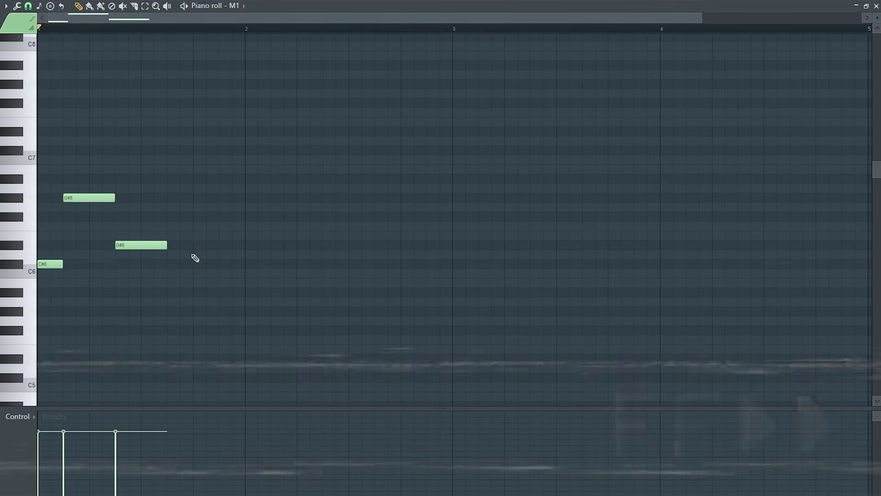
key("space")
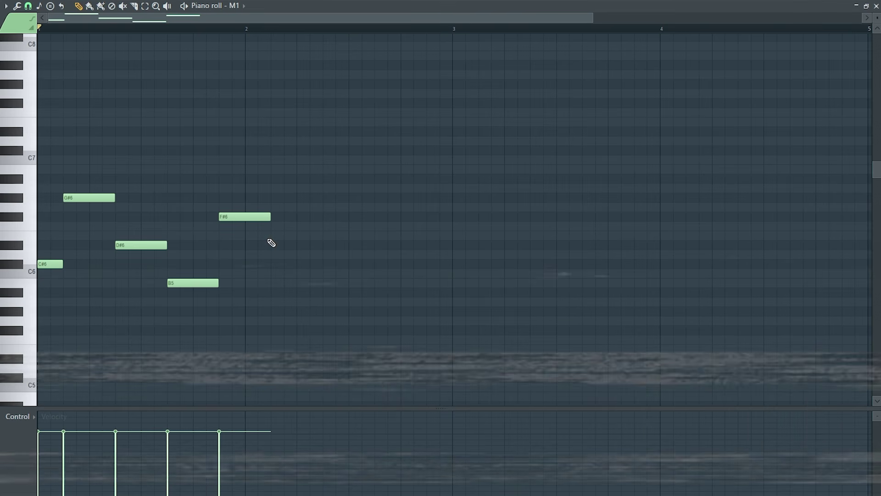
left_click(325, 248)
key("space")
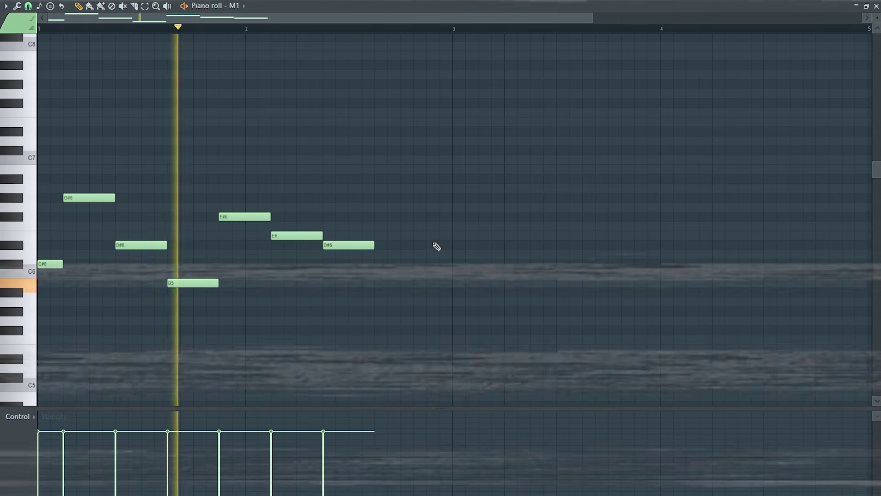
key("space")
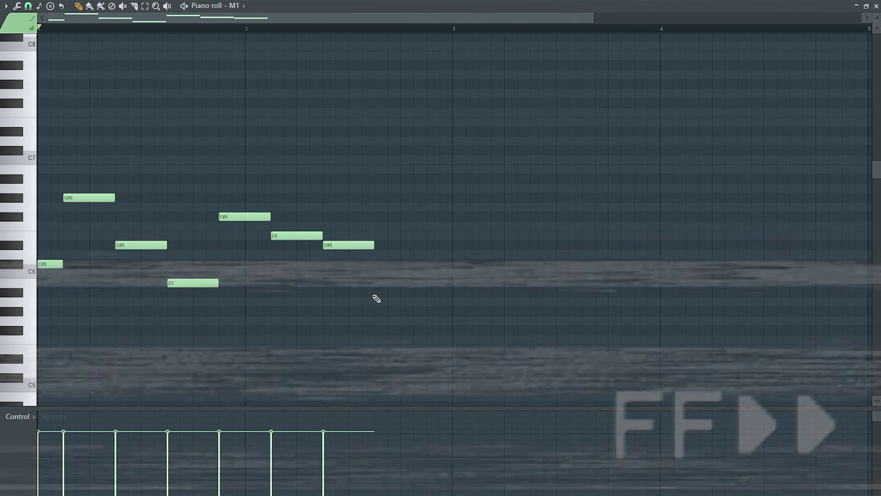
Extend the M1 melody with G#5, E6 and D#6 to the end of bar 2, and F#6, D#6, E6 and D#6 in bar 3
left_click(377, 302)
left_click_drag(404, 303, 401, 311)
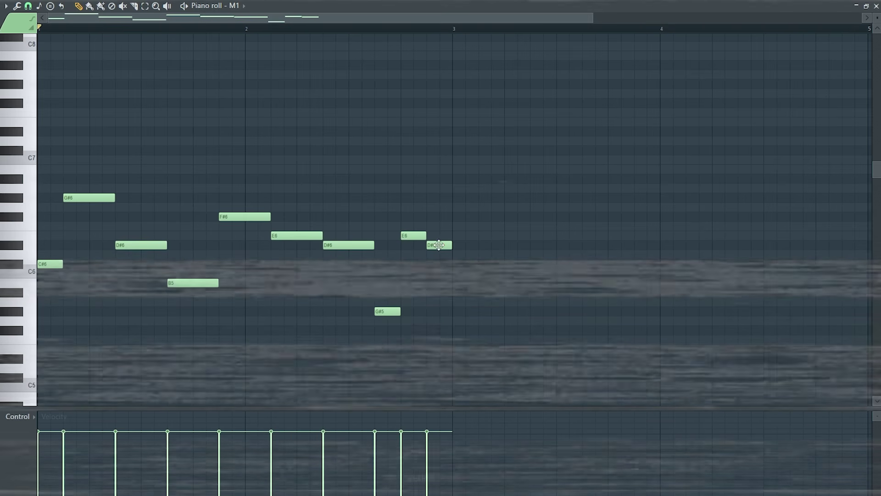
key("space")
left_click(477, 245)
left_click_drag(504, 246, 531, 247)
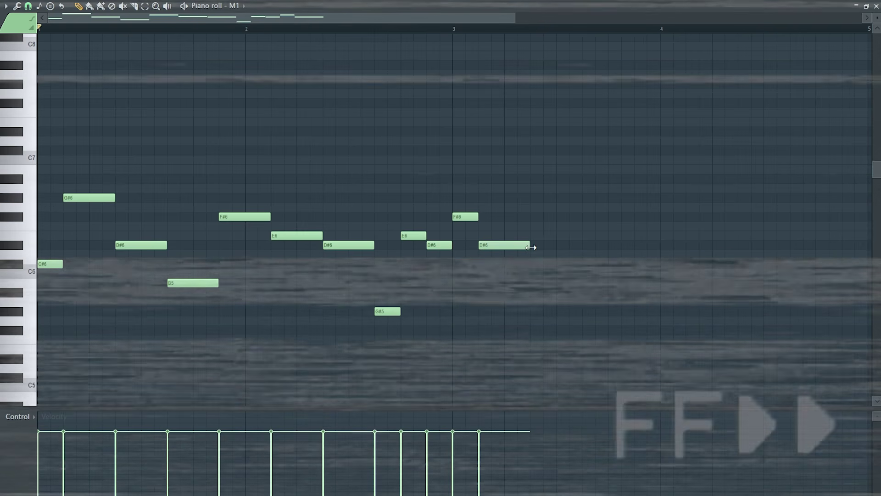
left_click(534, 236)
left_click(585, 245)
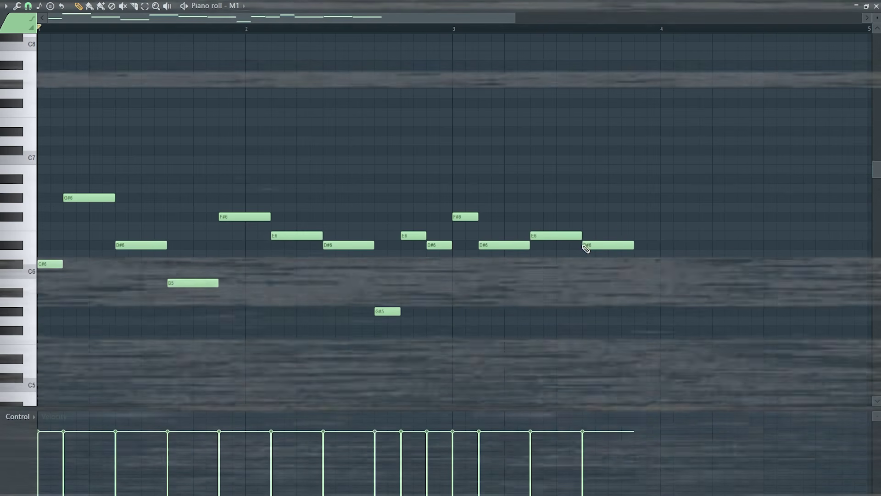
Complete the M1 melody through bar 4 with F#6, D#6, E6, a shortened D#6, C#6 and D#6, and play it
left_click(636, 217)
left_click(691, 245)
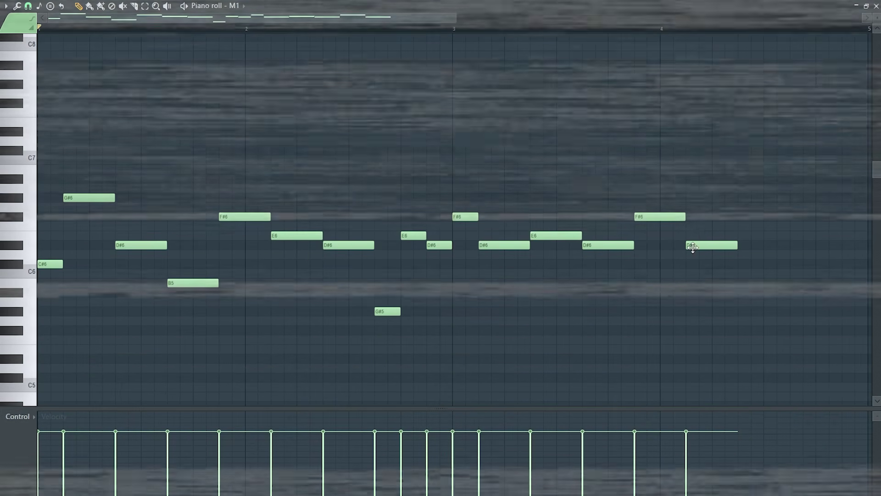
left_click(747, 236)
left_click(797, 245)
left_click_drag(843, 246, 816, 246)
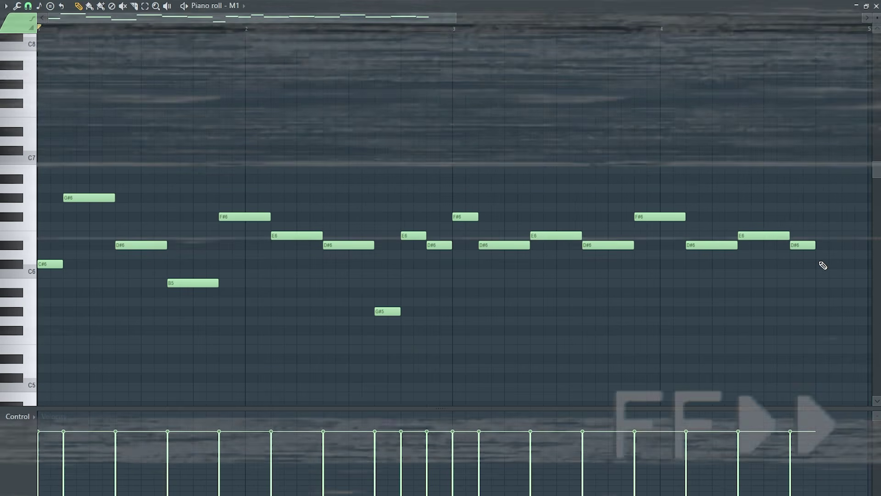
left_click(822, 264)
left_click(850, 245)
scroll(788, 305, "down", 2)
key("space")
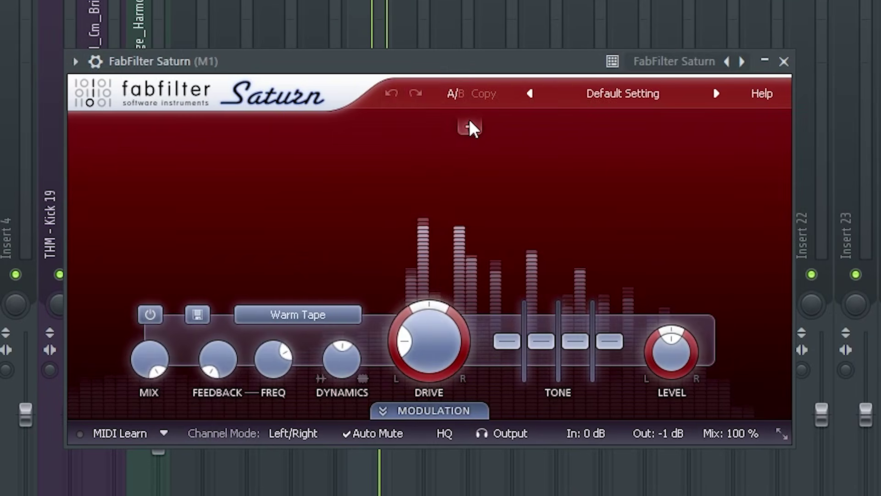
Split FabFilter Saturn on M1 into two bands, raise the upper band's level slightly and close the plugin
left_click(167, 183)
left_click_drag(341, 265, 341, 258)
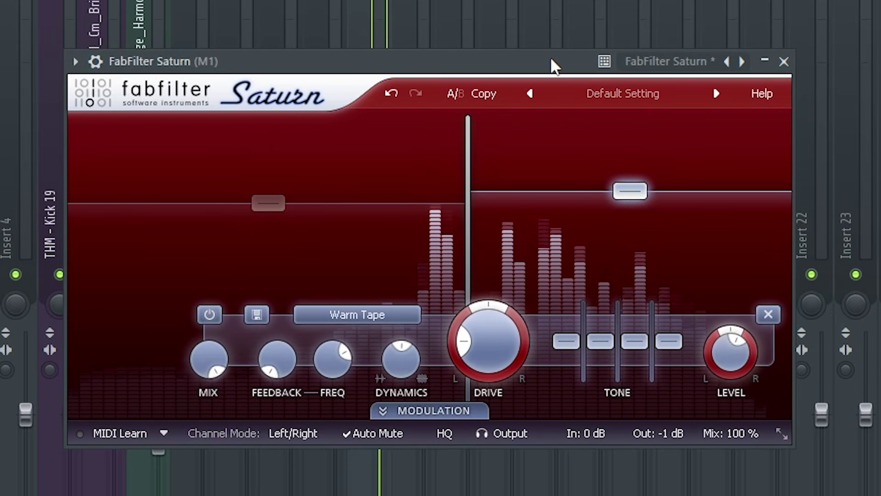
left_click(785, 64)
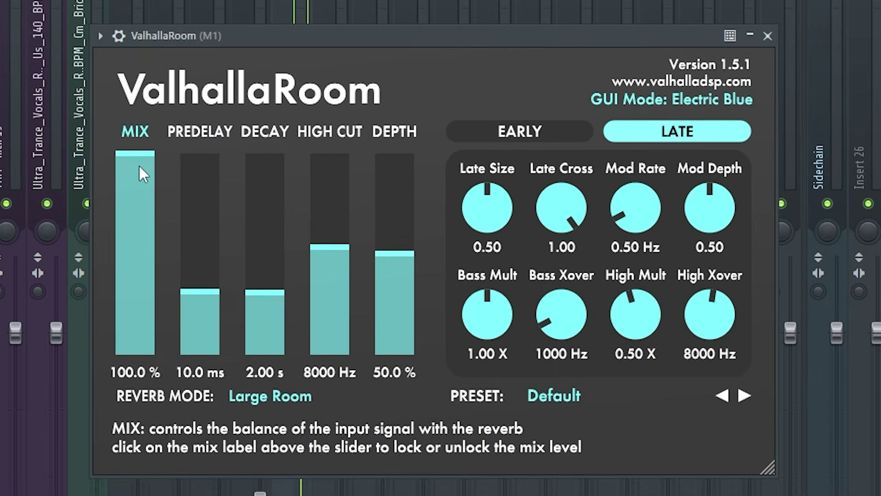
Lower the ValhallaRoom reverb mix on M1 and adjust the feedback and input levels of its Fruity Delay
left_click_drag(139, 167, 144, 266)
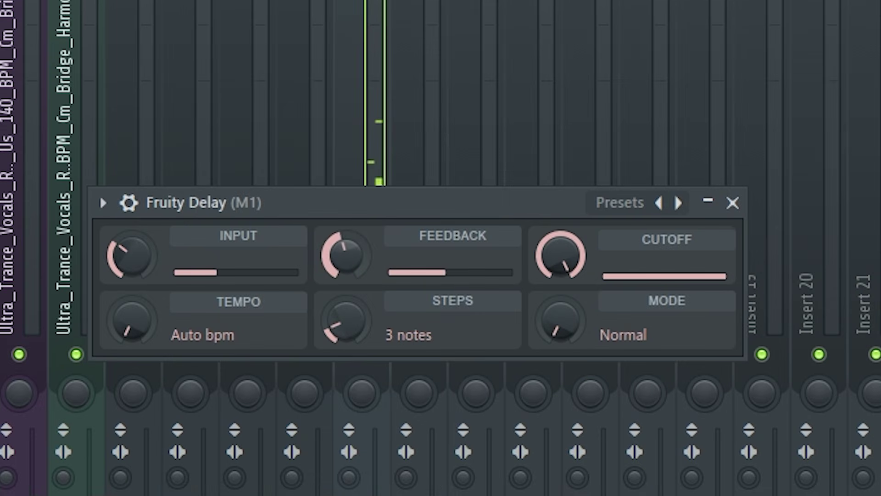
left_click_drag(347, 255, 347, 261)
left_click_drag(127, 260, 127, 271)
left_click_drag(342, 253, 342, 254)
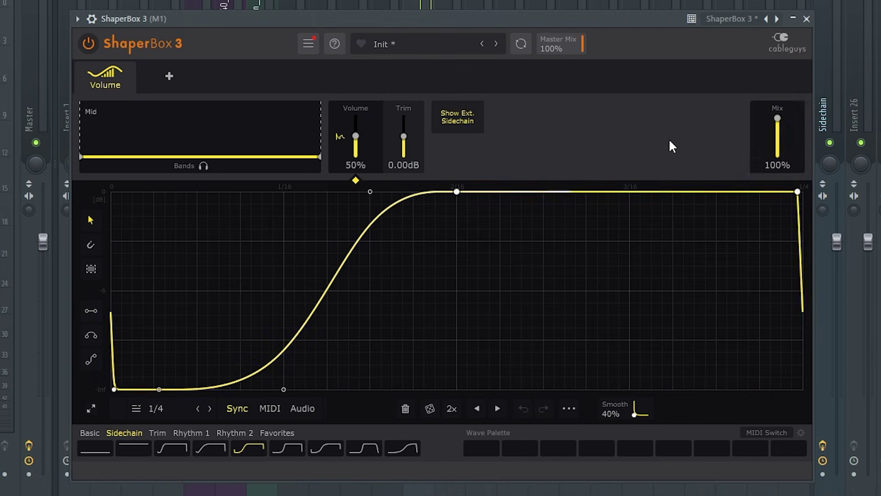
Set the ShaperBox 3 volume mix on M1 to 60%, choose a different sidechain curve and play the result
left_click_drag(778, 117, 778, 123)
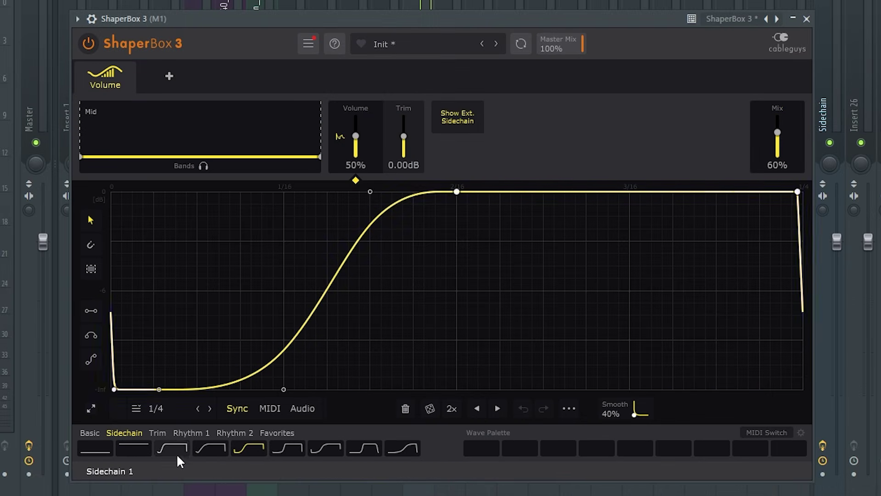
left_click(210, 448)
key("space")
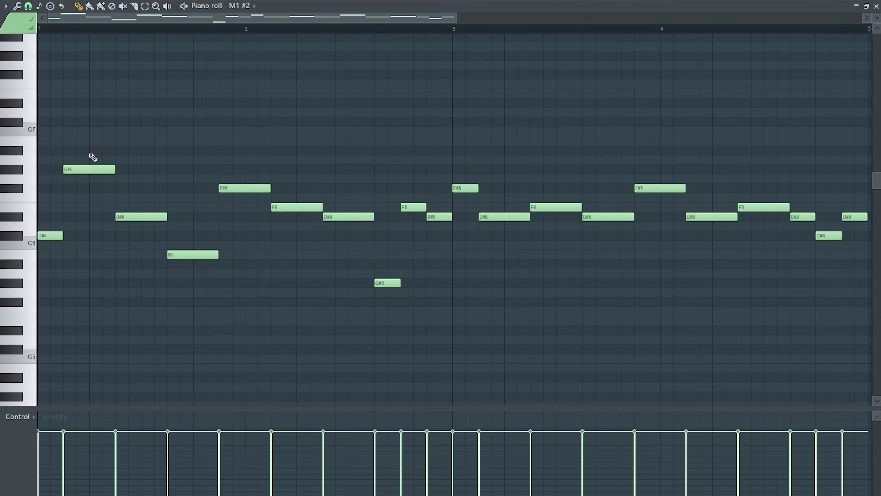
Thin out the copied melody in M1 #2 to short C#6, F#6, E6, F#6, F#6 and D#6 notes and play it
right_click(98, 169)
right_click(138, 216)
right_click(183, 254)
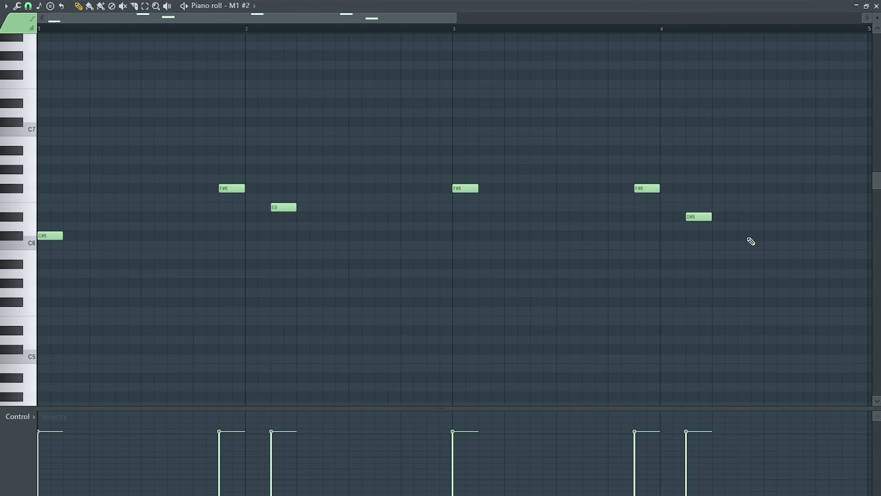
key("space")
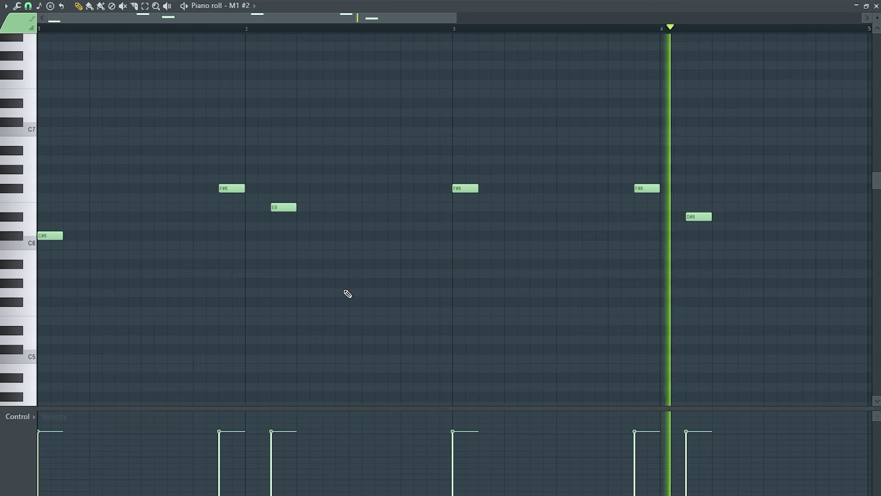
key("space")
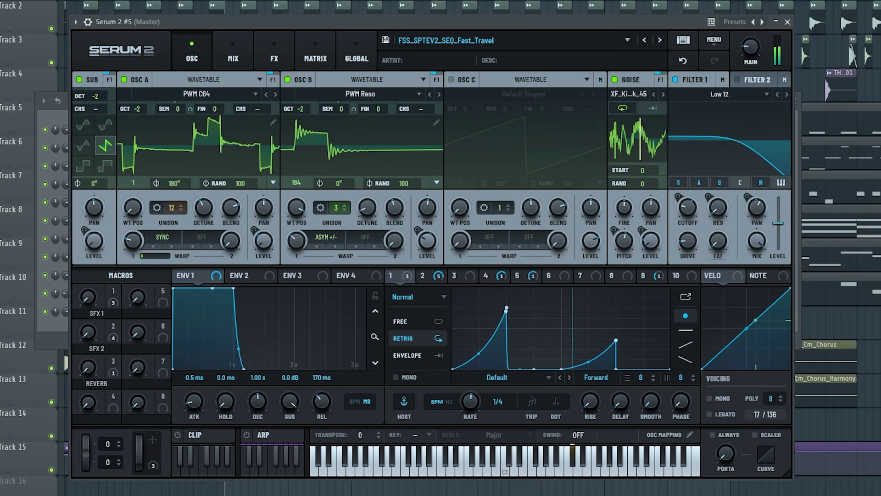
Add a C#6 note in Serum 2 #5, stretch it across all four bars and play the sequence sound
left_click(40, 236)
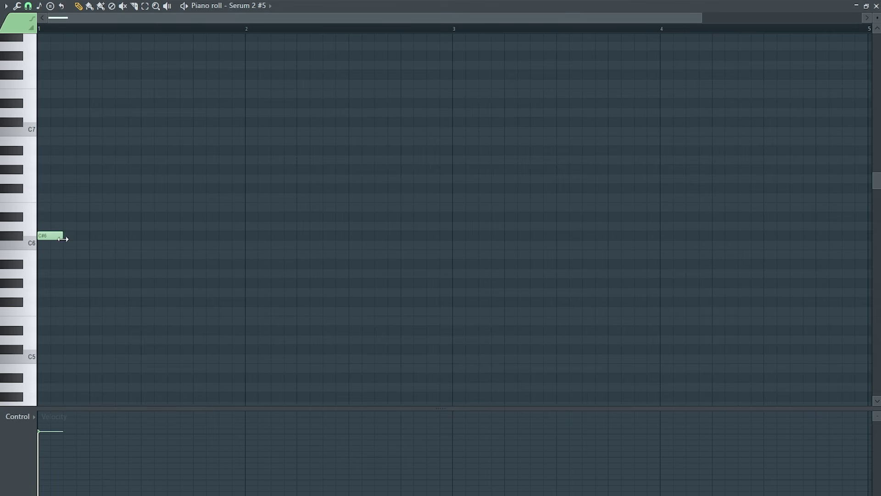
left_click_drag(63, 238, 556, 239)
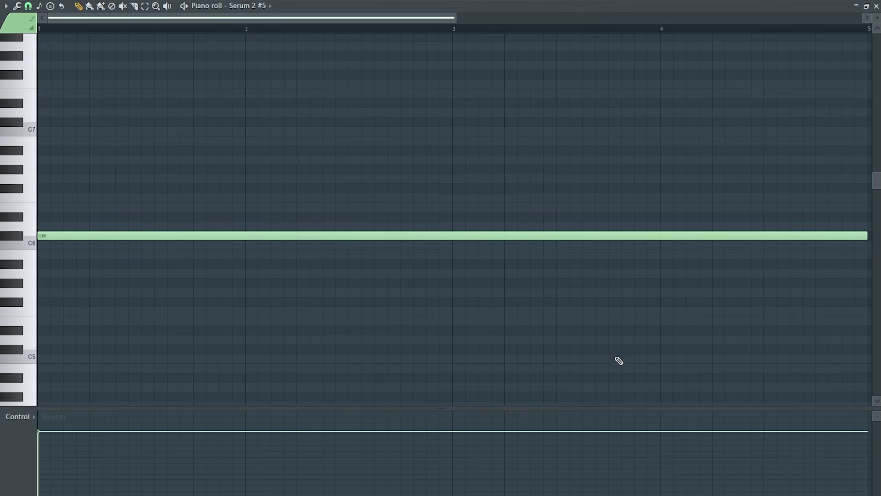
key("space")
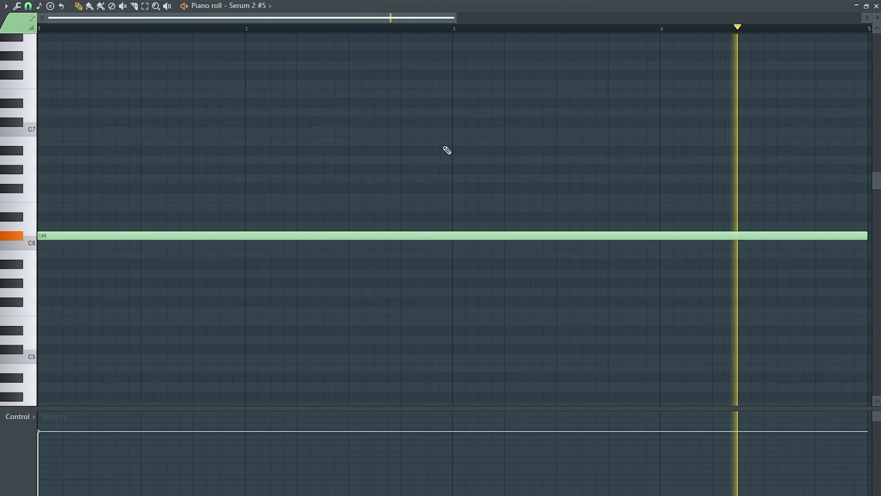
key("space")
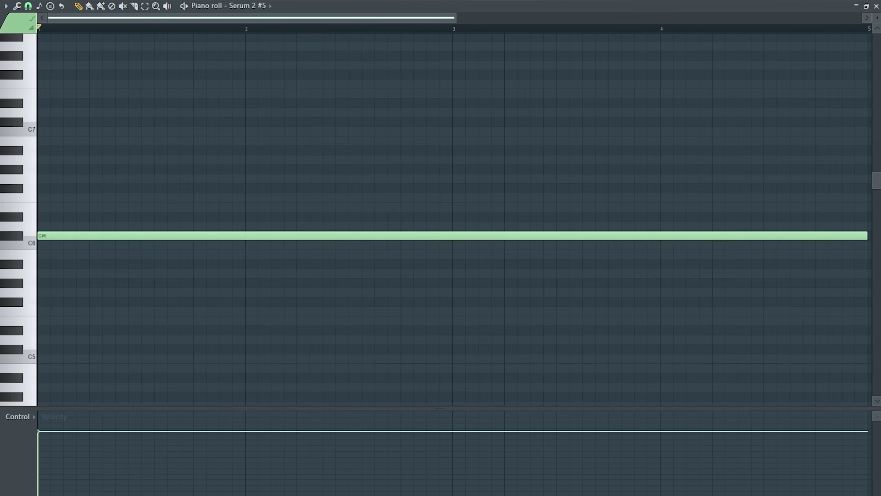
Route the Serum 2 #5 mixer track only to the Sidechain track
left_click(876, 6)
left_click(761, 52)
right_click(621, 478)
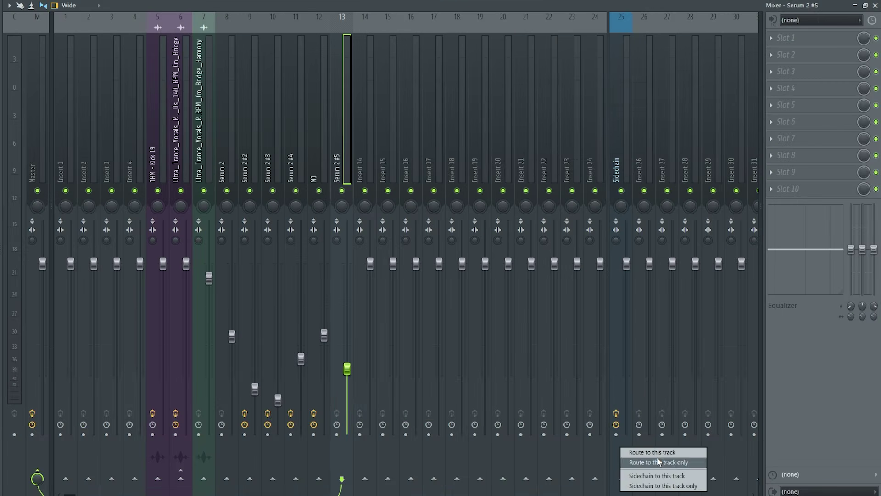
left_click(656, 457)
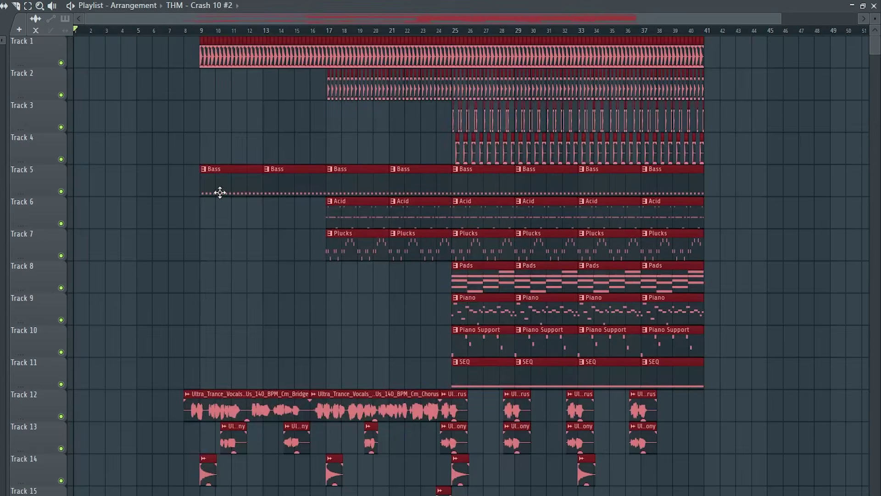
Shift the whole arrangement to start the kick and bass at bar 17, and copy one Pads and one Piano clip to bar 1
left_click_drag(217, 191, 329, 187)
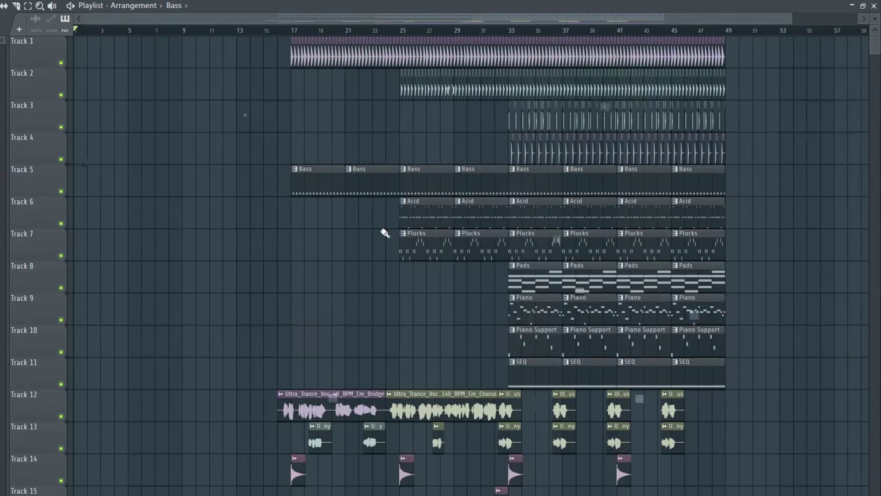
left_click(516, 316)
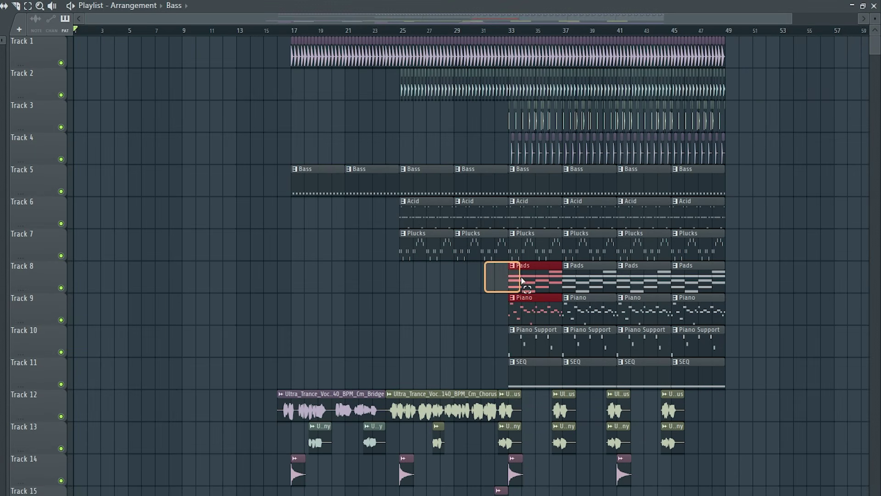
left_click_drag(568, 276, 73, 270)
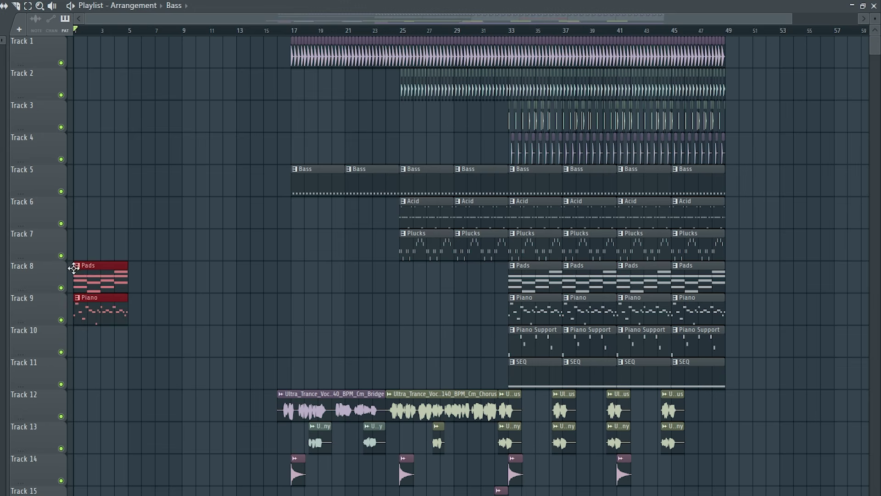
Duplicate the copied intro clips three times up to bar 17 and delete the three extra Piano copies
key("ctrl+b")
key("ctrl+b")
key("ctrl+b")
right_click(268, 319)
right_click(211, 316)
right_click(170, 316)
Make the Piano clip at bar 1 unique and rename its pattern Intro Piano
left_click(77, 299)
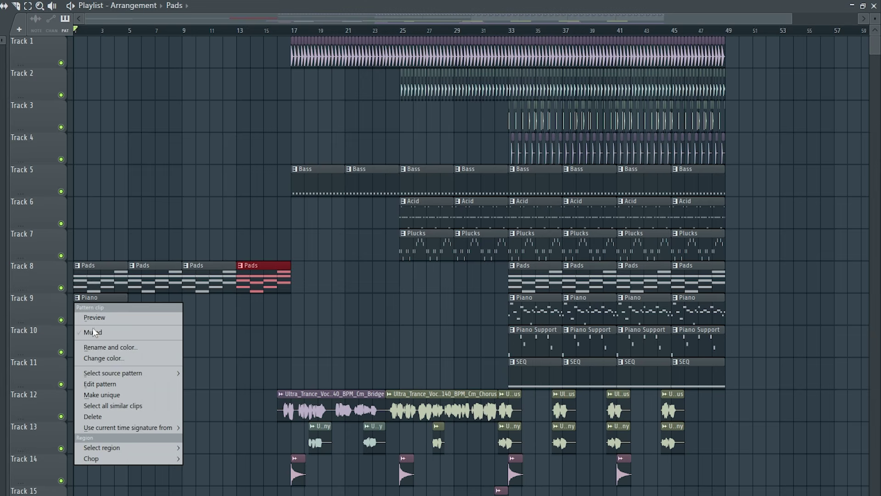
left_click(112, 394)
left_click(77, 297)
left_click(133, 348)
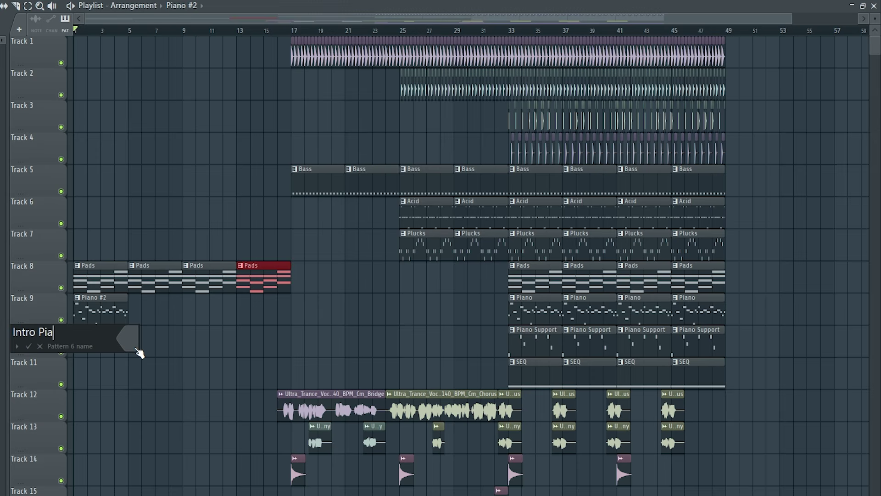
type("Intro Piano")
key("Return")
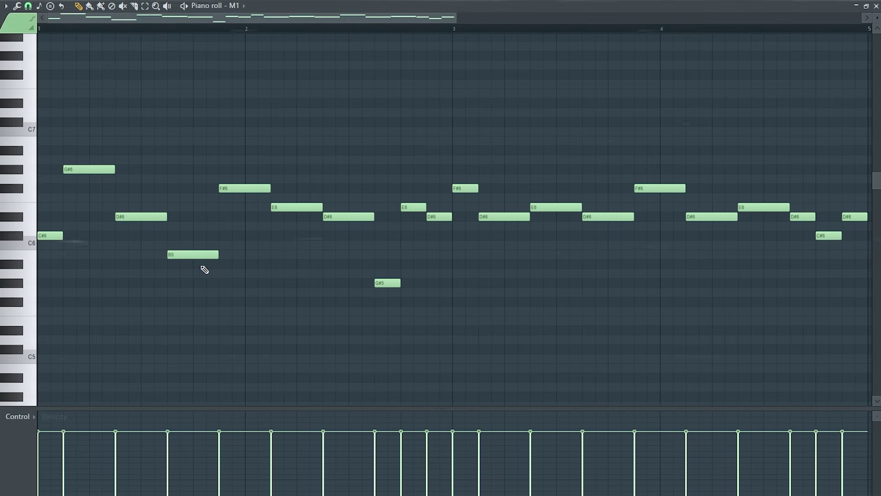
Thin out the first two bars of the M1 melody, then lengthen E6 to bar 3 and the remaining D#6 up to E6
right_click(193, 255)
right_click(244, 188)
right_click(297, 207)
right_click(349, 217)
right_click(387, 283)
right_click(439, 217)
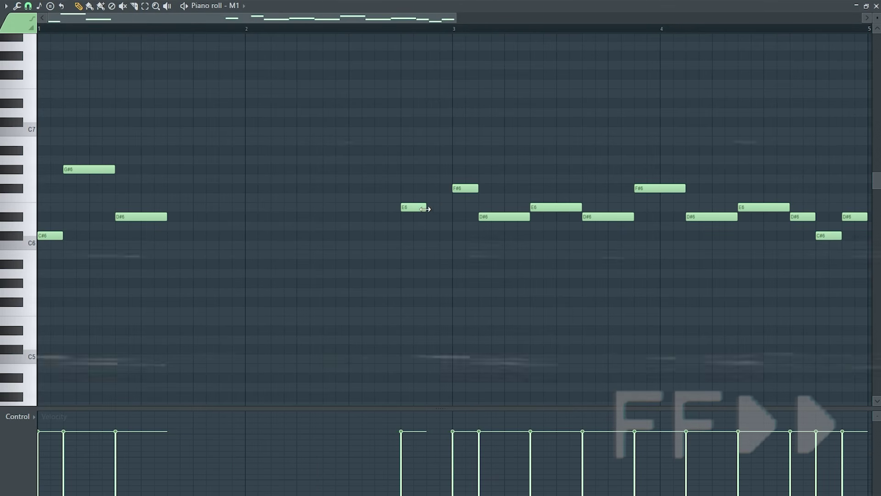
left_click_drag(426, 207, 452, 207)
left_click_drag(177, 225, 398, 233)
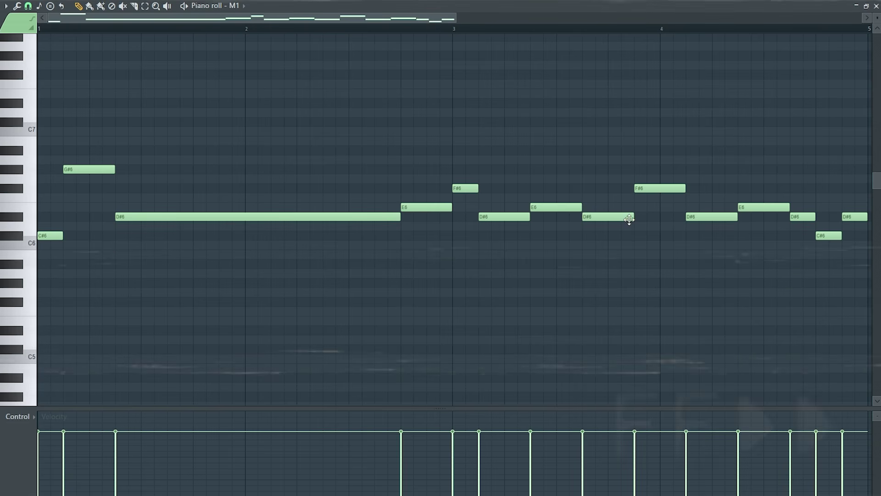
Remove the later melody notes except C#6, stretch the bar 3 E6 to meet it and extend C#6 to the pattern's end
right_click(615, 216)
right_click(660, 188)
right_click(711, 216)
right_click(764, 207)
right_click(802, 216)
right_click(855, 217)
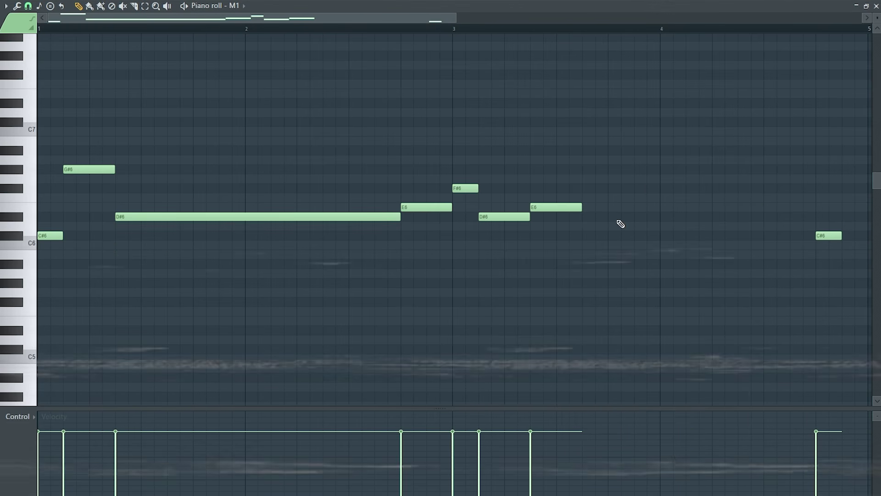
left_click_drag(582, 207, 815, 207)
key("space")
left_click_drag(842, 235, 868, 235)
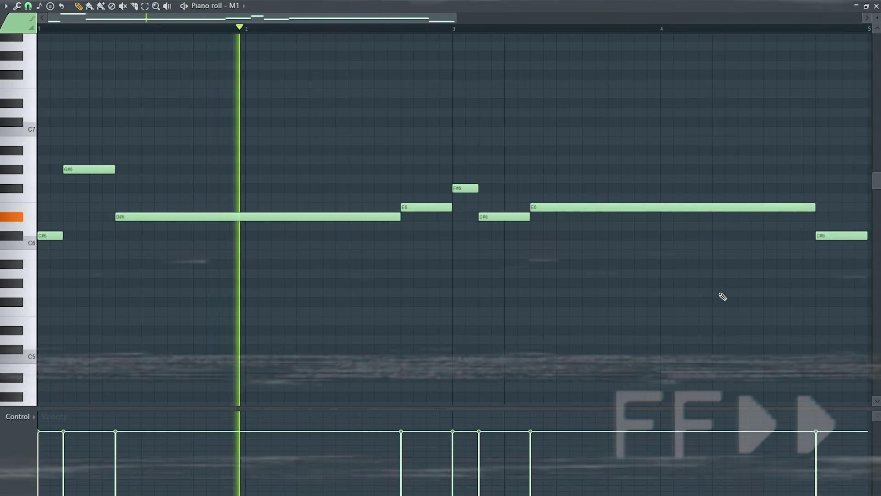
key("space")
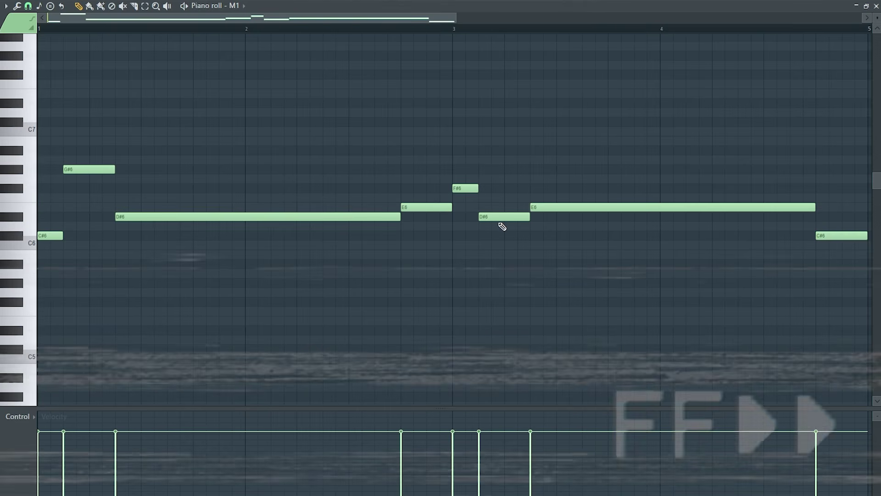
Change the short D#6 in bar 3 to E6 and the long E6 after it to D#6, and play the melody
left_click_drag(502, 217, 537, 217)
key("space")
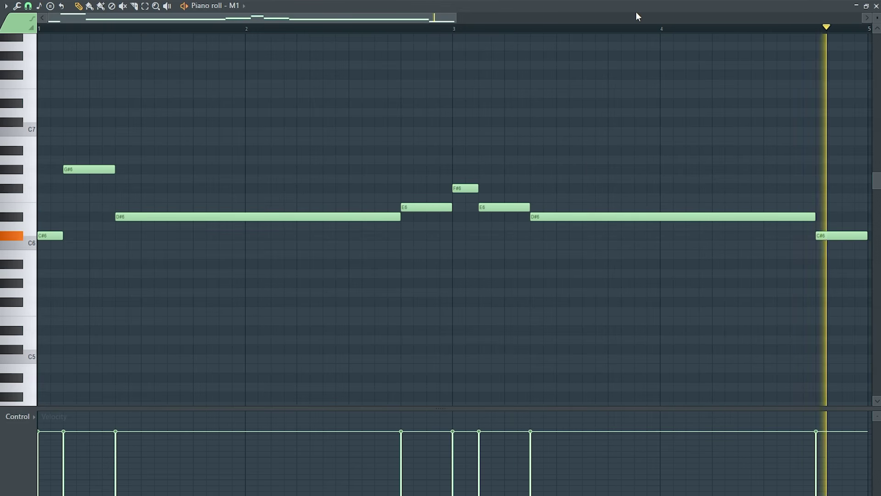
key("space")
key("F7")
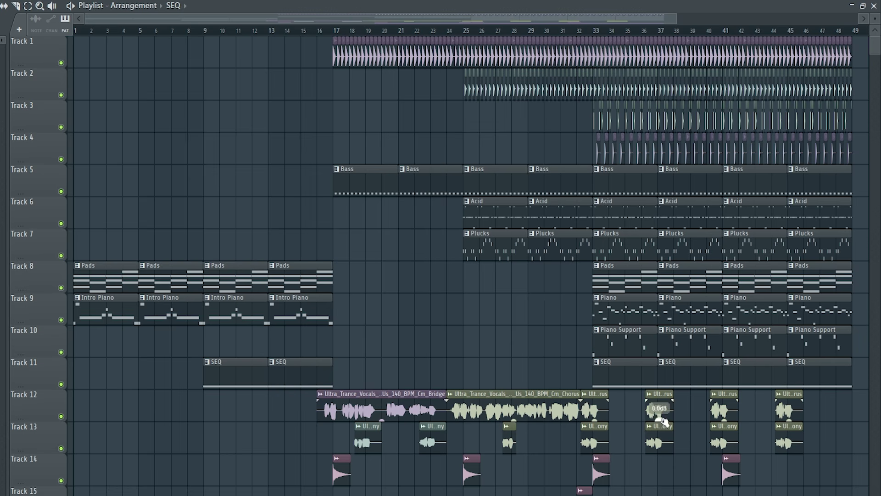
Place THM - Build-Up Drums 04 126BPM on Track 15 at bar 9 and set its time stretching mode to Stretch
scroll(196, 426, "up", 2)
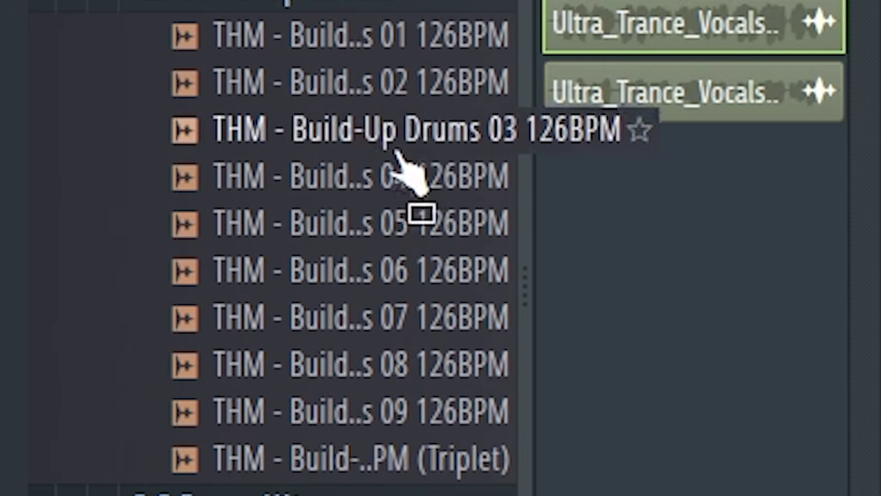
left_click_drag(311, 197, 233, 375)
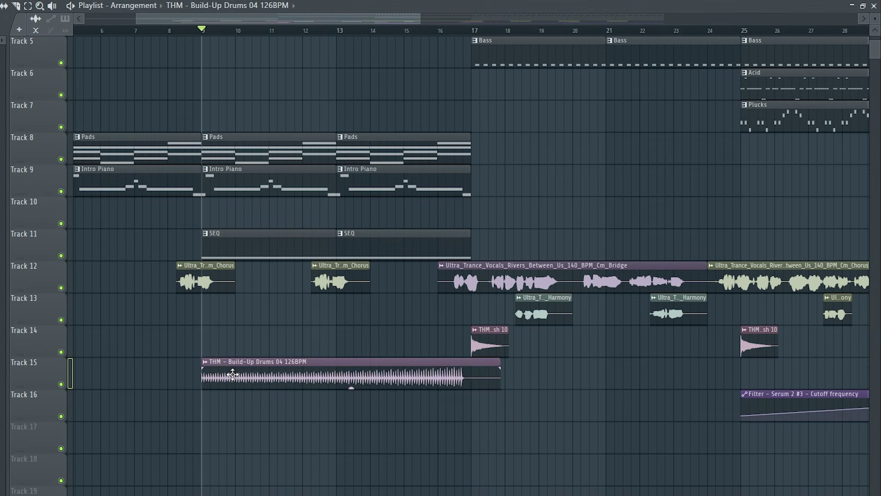
double_click(231, 365)
left_click(252, 162)
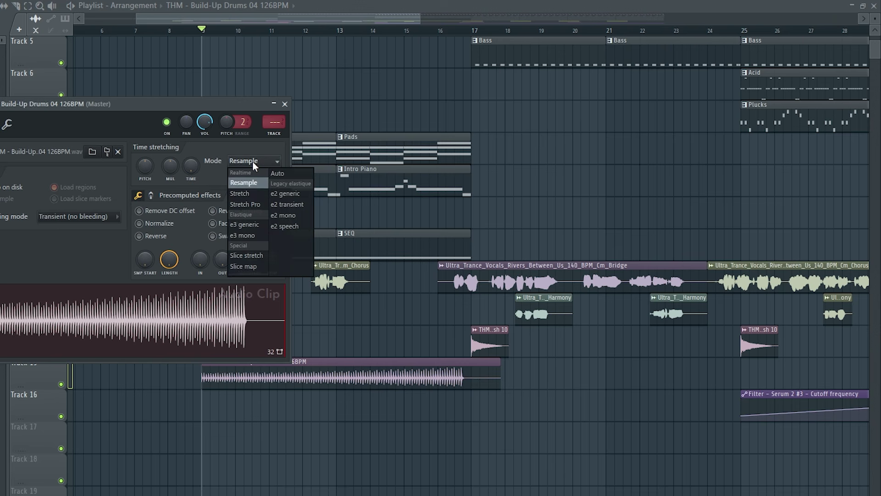
left_click(250, 193)
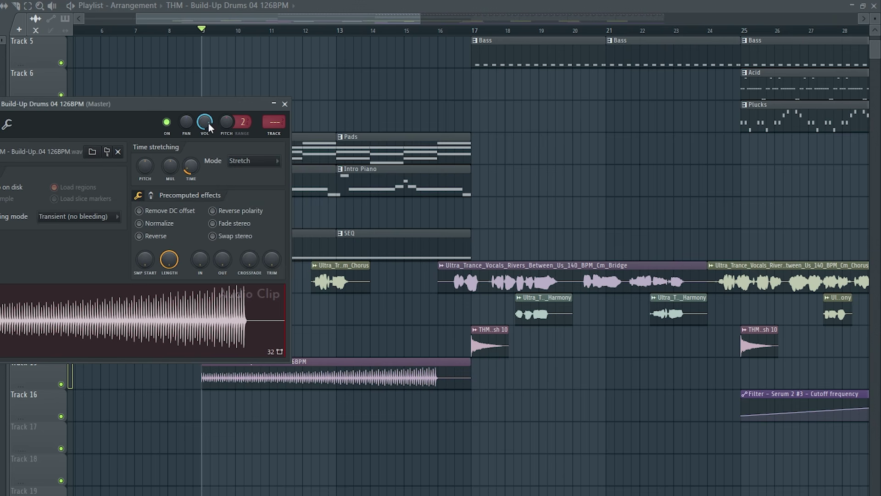
Lower the build-up drums' volume, move the clip to end at bar 17 and play the result
left_click_drag(209, 123, 211, 127)
left_click(285, 104)
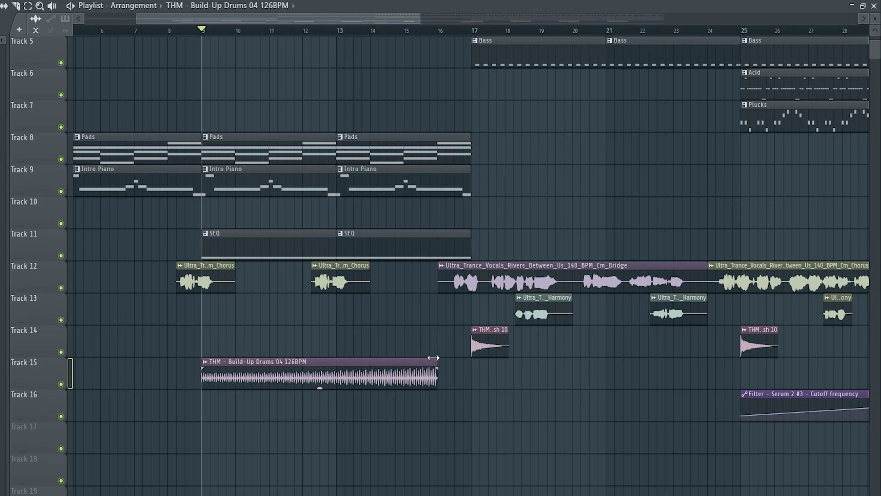
left_click_drag(394, 369, 422, 369)
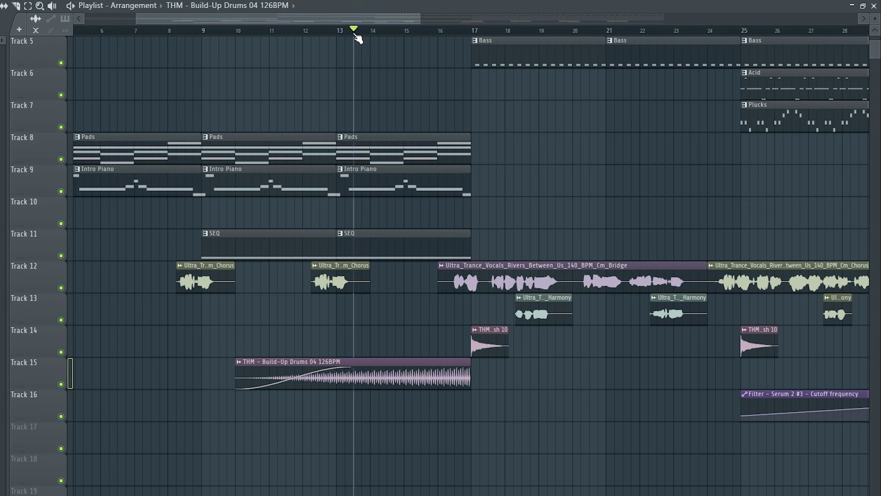
key("space")
double_click(413, 370)
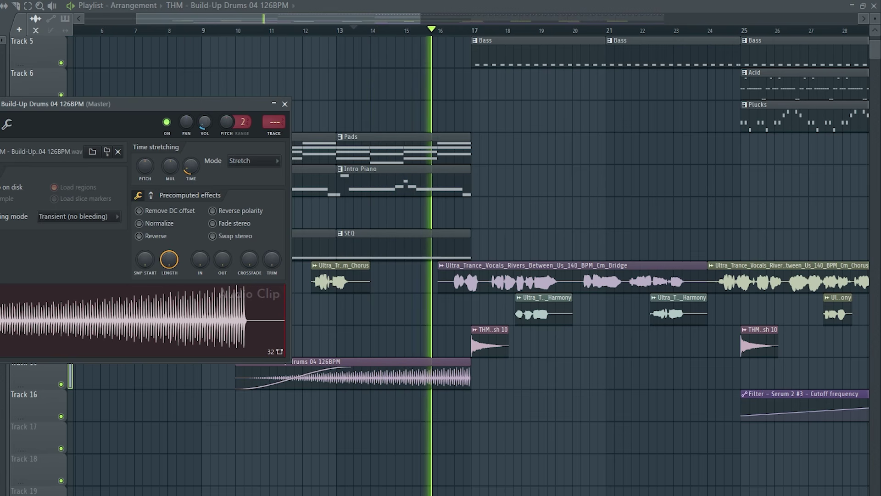
key("space")
left_click(285, 105)
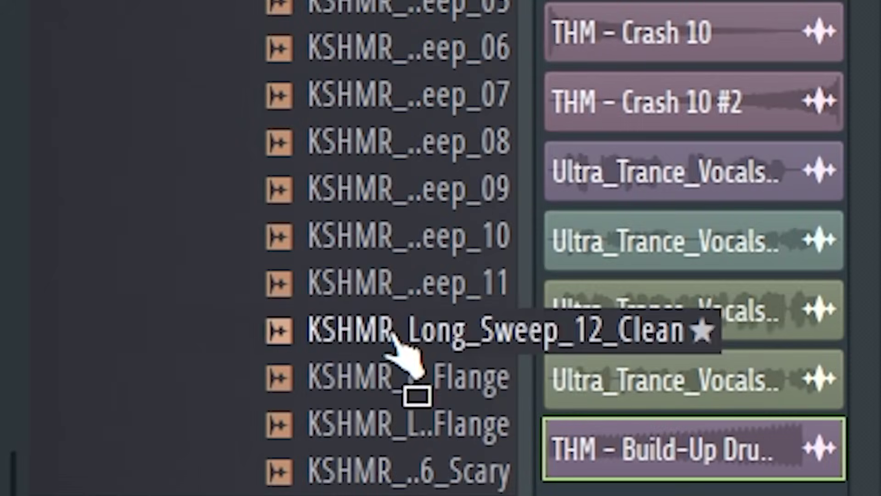
Add KSHMR_Long_Sweep_12_Clean on Track 16 ending at bar 17 and check its level during playback
left_click_drag(393, 335, 276, 410)
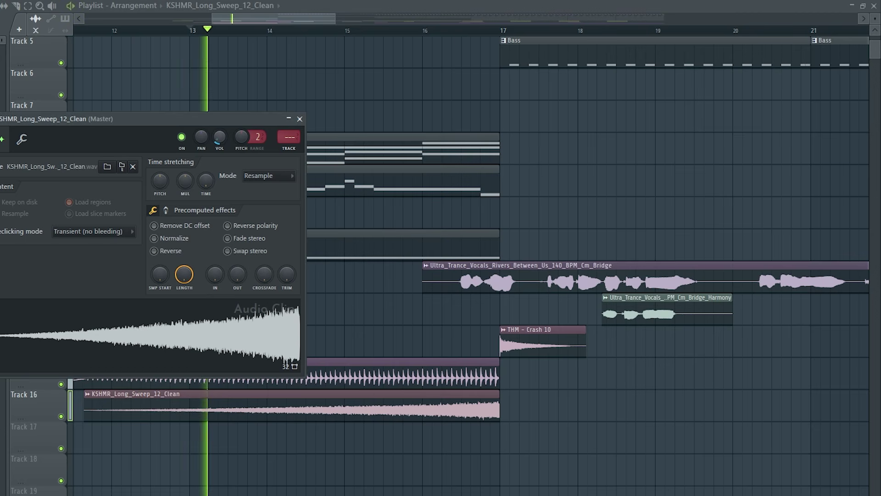
left_click(374, 31)
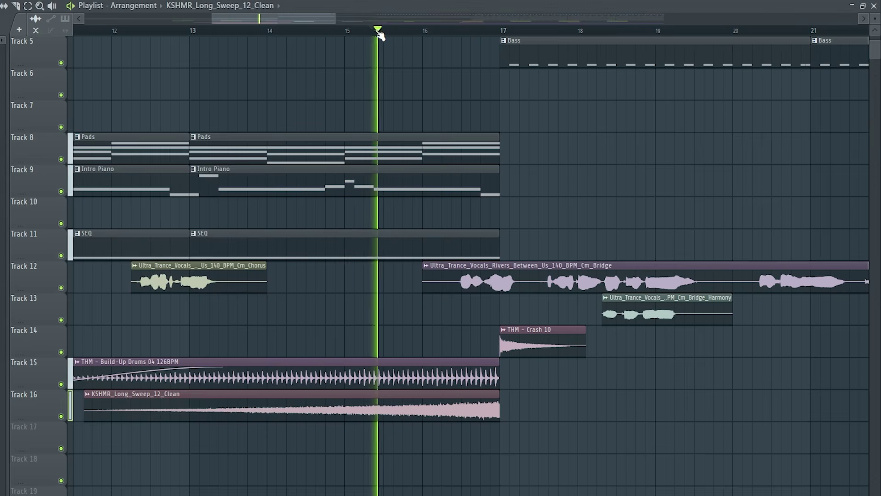
double_click(342, 403)
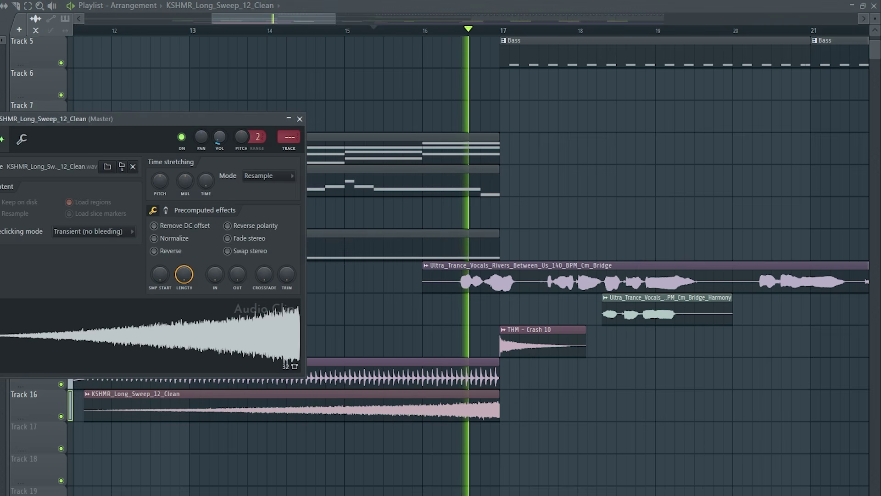
key("space")
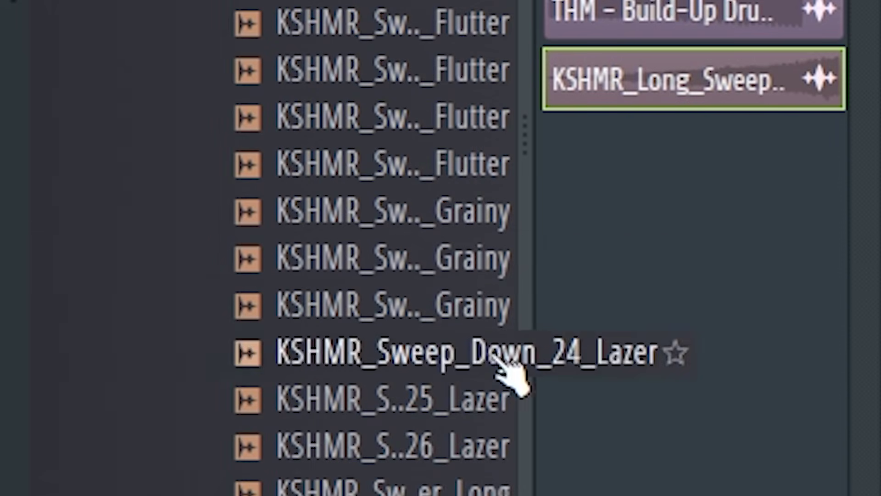
Place KSHMR_Sweep_Down_21_Grainy on Track 17 at bar 17, adjust its volume and play from there
left_click_drag(472, 256, 417, 216)
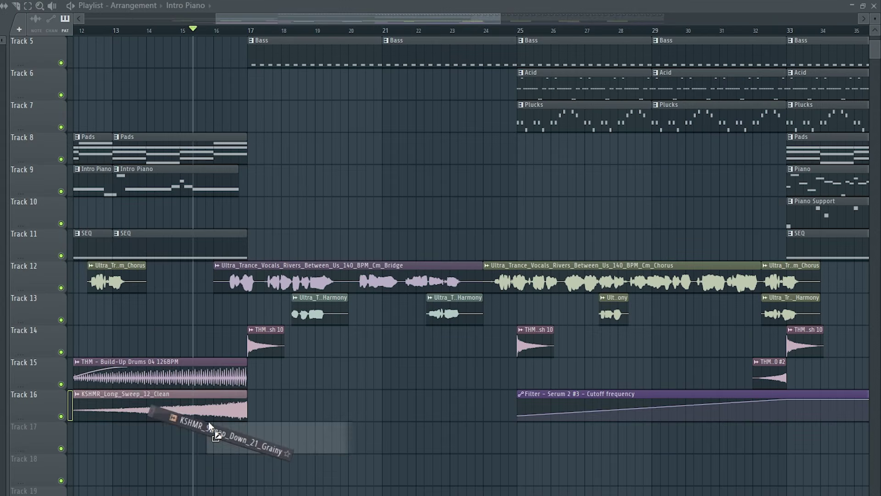
left_click_drag(192, 414, 250, 438)
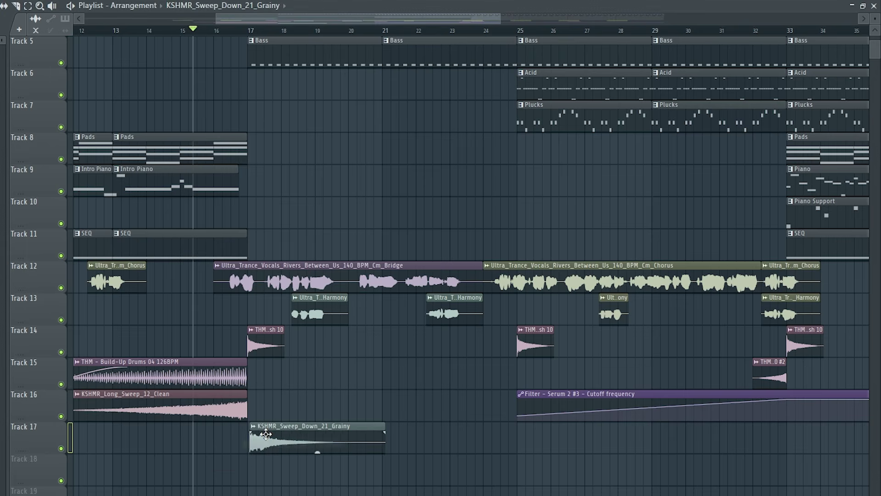
double_click(264, 434)
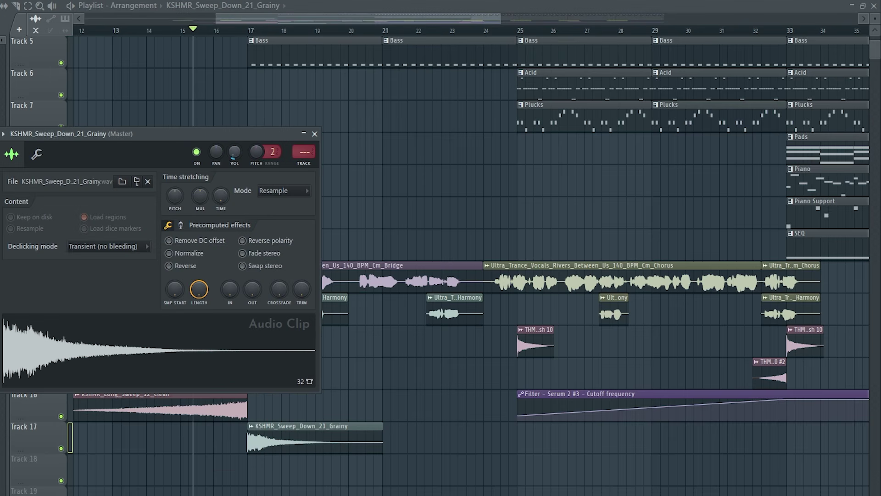
left_click(251, 30)
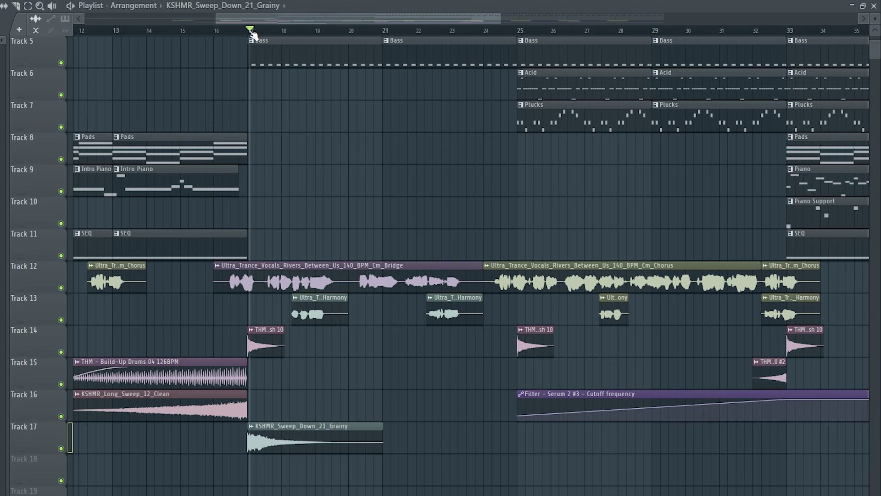
key("space")
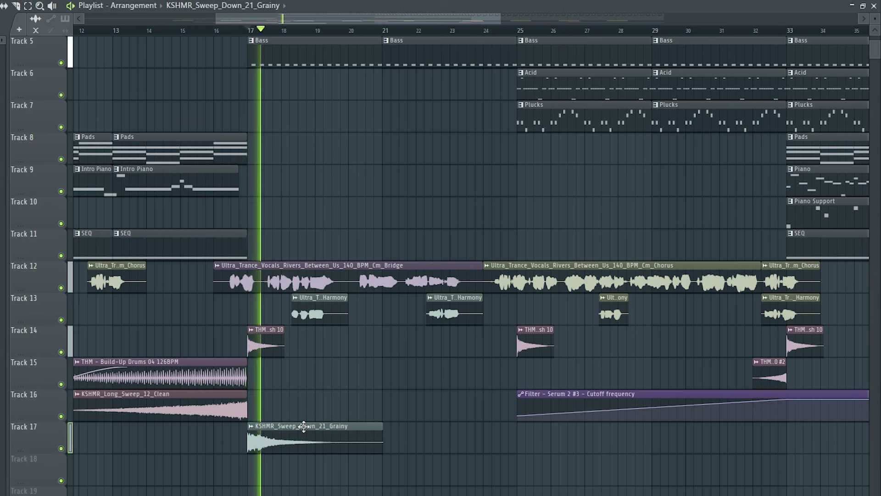
double_click(303, 427)
key("space")
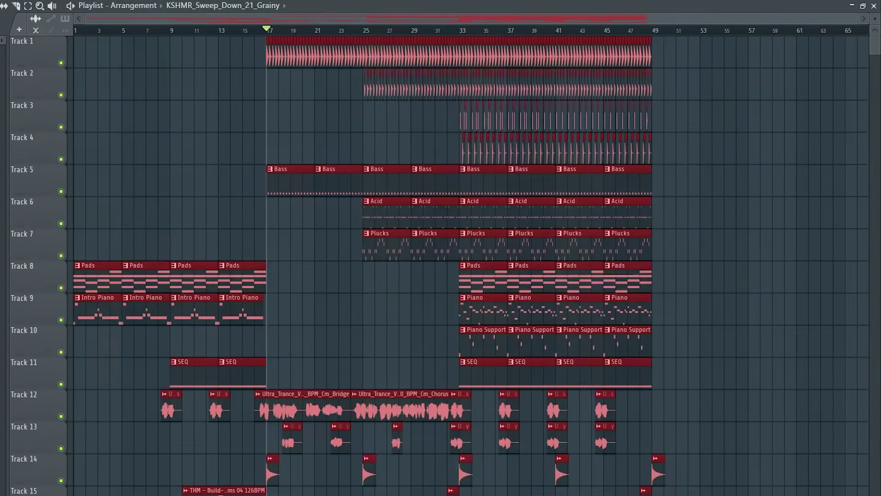
Move the repeated bridge and chorus vocals with their harmonies on Tracks 12 and 13 sixteen bars earlier to bar 48
scroll(305, 281, "up", 3)
scroll(305, 281, "up", 5)
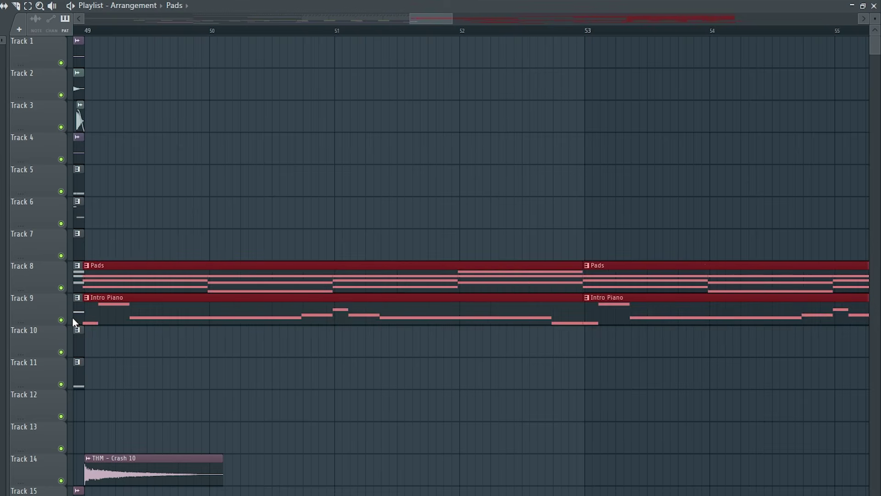
scroll(140, 279, "down", 3)
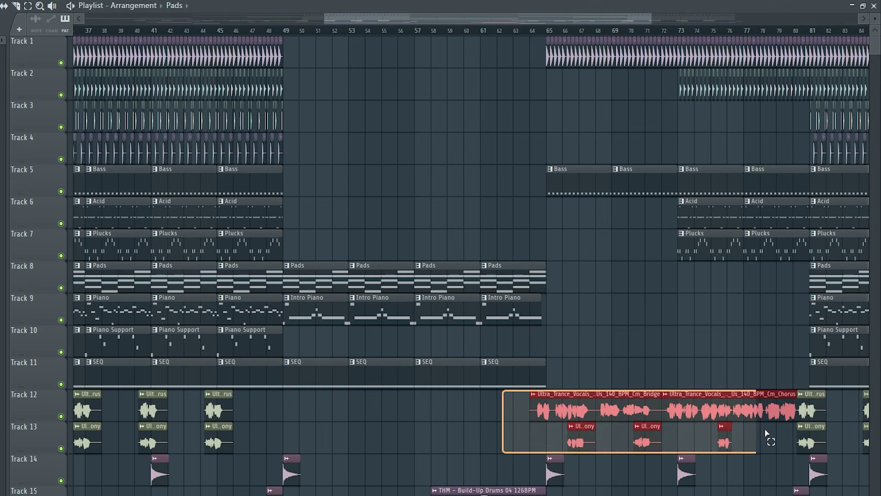
left_click_drag(765, 433, 826, 434)
left_click_drag(545, 410, 268, 408)
Add Plucks clips on Track 7 over bars 57 to 64 and move the Filter - Serum 2 #3 - Cutoff frequency clip earlier
scroll(281, 409, "up", 5)
left_click(258, 243)
scroll(316, 252, "right", 4)
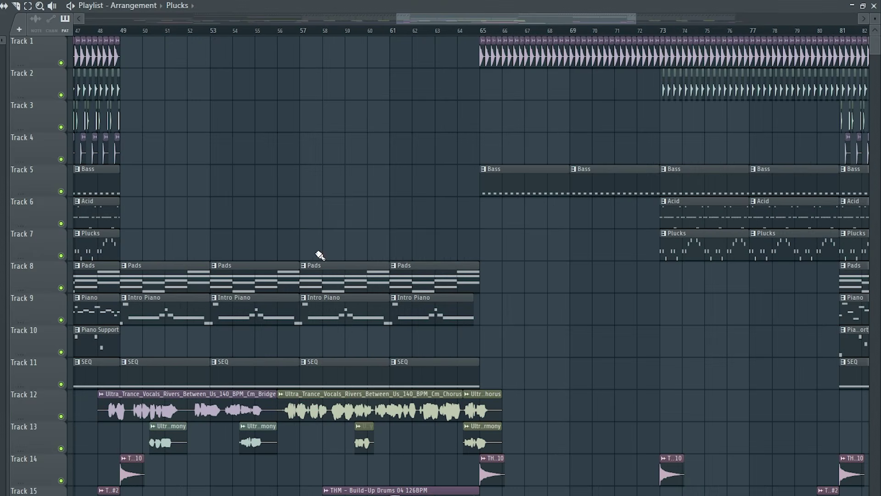
left_click_drag(307, 253, 454, 252)
scroll(334, 244, "up", 3)
scroll(334, 244, "down", 10)
left_click(648, 332)
left_click_drag(647, 333, 316, 400)
scroll(329, 395, "up", 3)
Duplicate the clips from bar 81 on Tracks 3, 4 and 8 to 13, and move the copies back to start at bar 65
scroll(317, 400, "down", 4)
scroll(317, 400, "right", 4)
scroll(396, 276, "up", 6)
left_click_drag(396, 147, 673, 122)
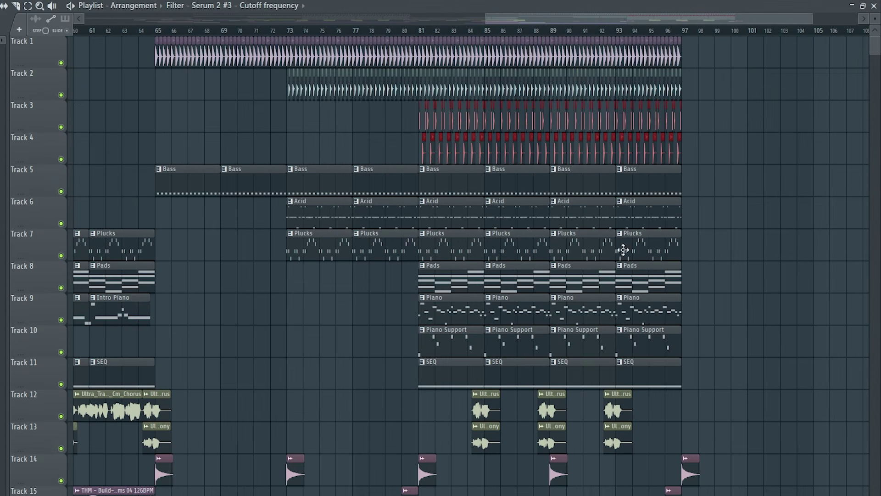
left_click_drag(391, 378, 718, 285)
left_click_drag(446, 437, 712, 403)
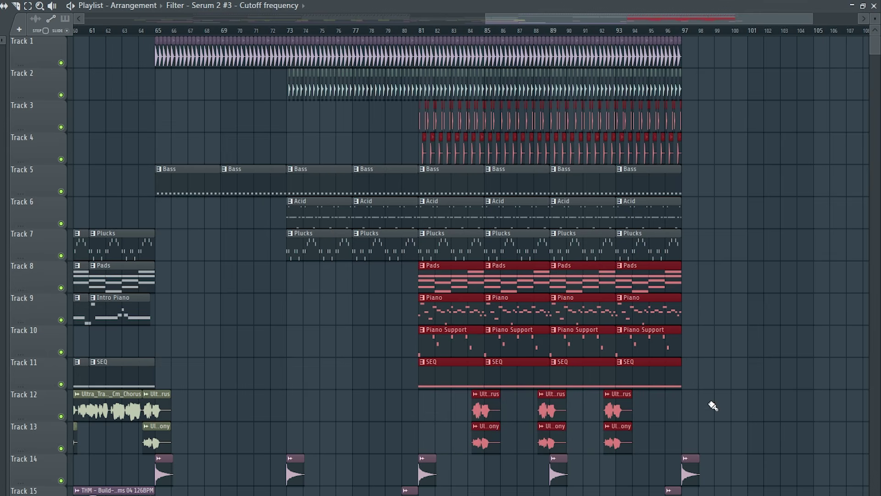
key("ctrl+b")
left_click_drag(576, 285, 255, 269)
Copy the chorus vocal and harmony clips on Tracks 12 and 13 into the gap at bar 80
scroll(205, 334, "up", 4)
scroll(255, 269, "down", 4)
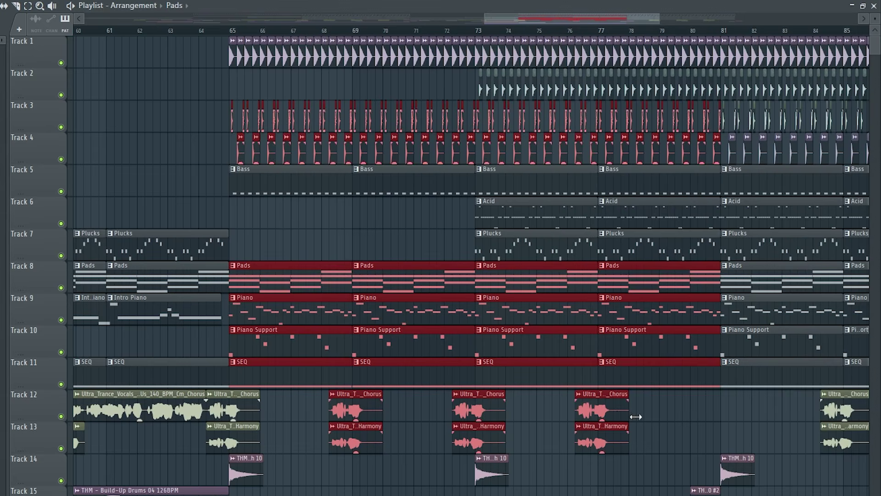
scroll(790, 418, "up", 4)
left_click_drag(579, 422, 650, 399)
scroll(554, 409, "down", 4)
scroll(554, 408, "down", 2)
Duplicate the Track 2 drums, Acid and Plucks clips from bars 73 to 80 and move the copies to bar 65
scroll(475, 321, "up", 3)
left_click_drag(367, 206, 631, 231)
left_click_drag(395, 89, 659, 98)
key("ctrl+b")
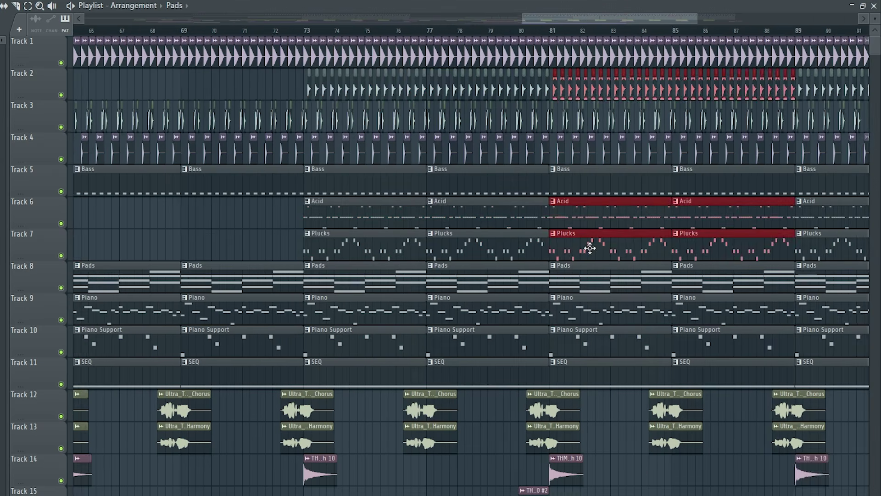
left_click_drag(590, 250, 225, 258)
scroll(207, 248, "up", 3)
scroll(206, 248, "down", 4)
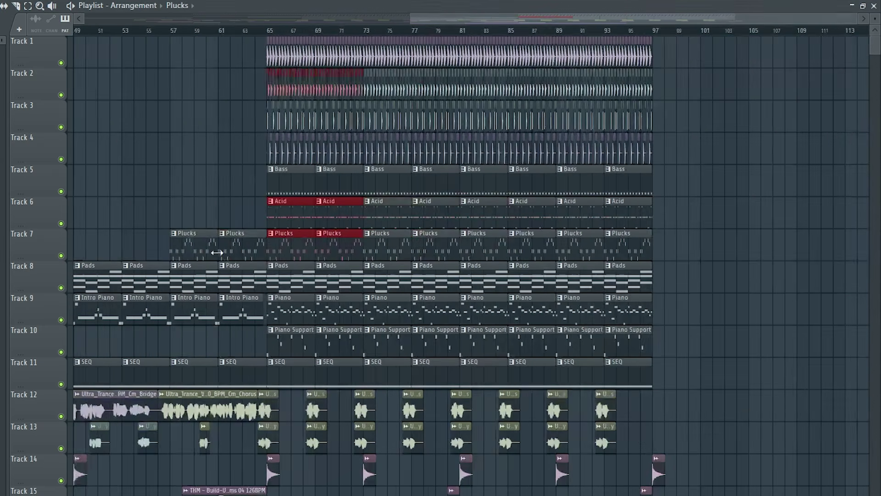
left_click(732, 404)
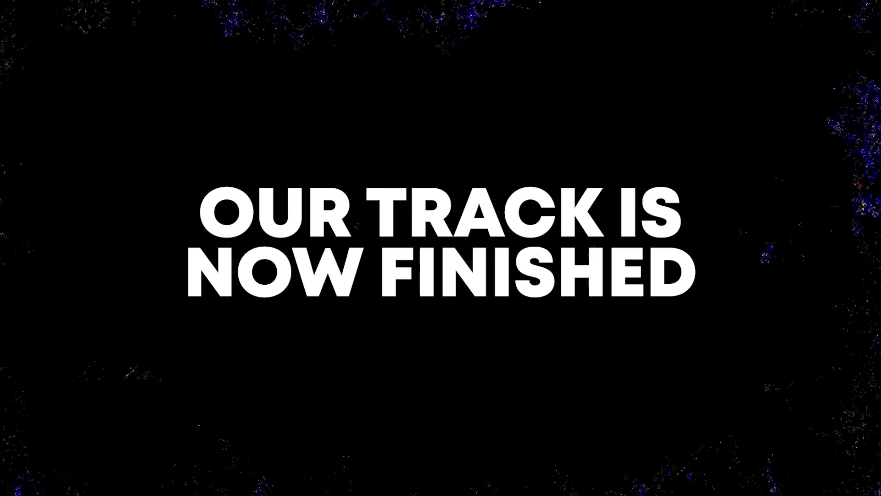